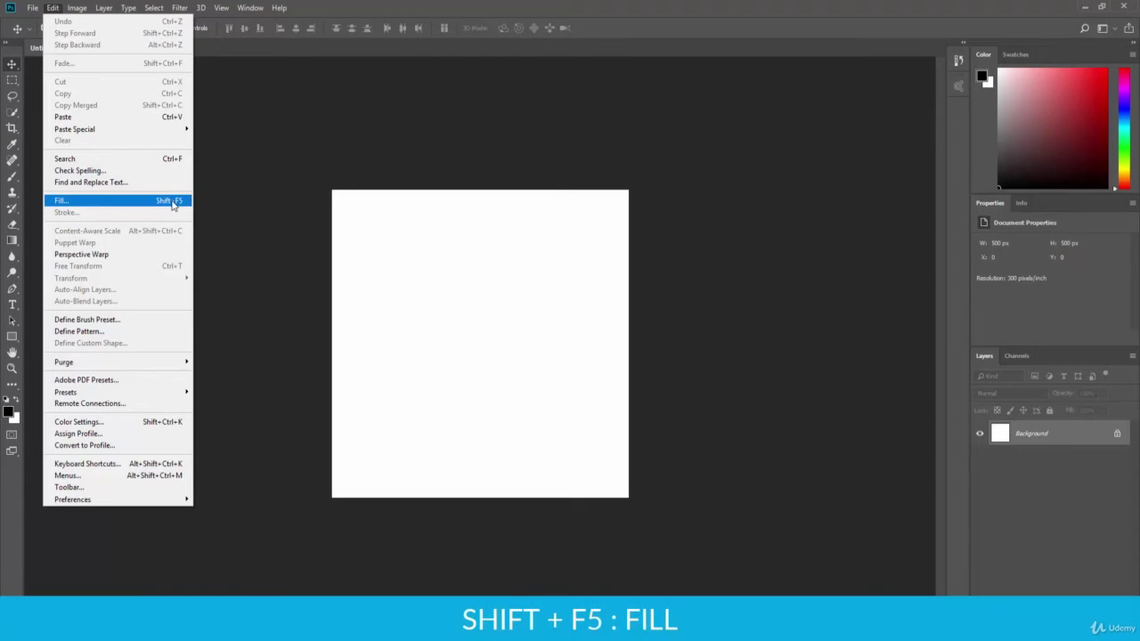
- Start a Fill on the Background layer with a custom red, fd0000, as its contents
left_click(128, 201)
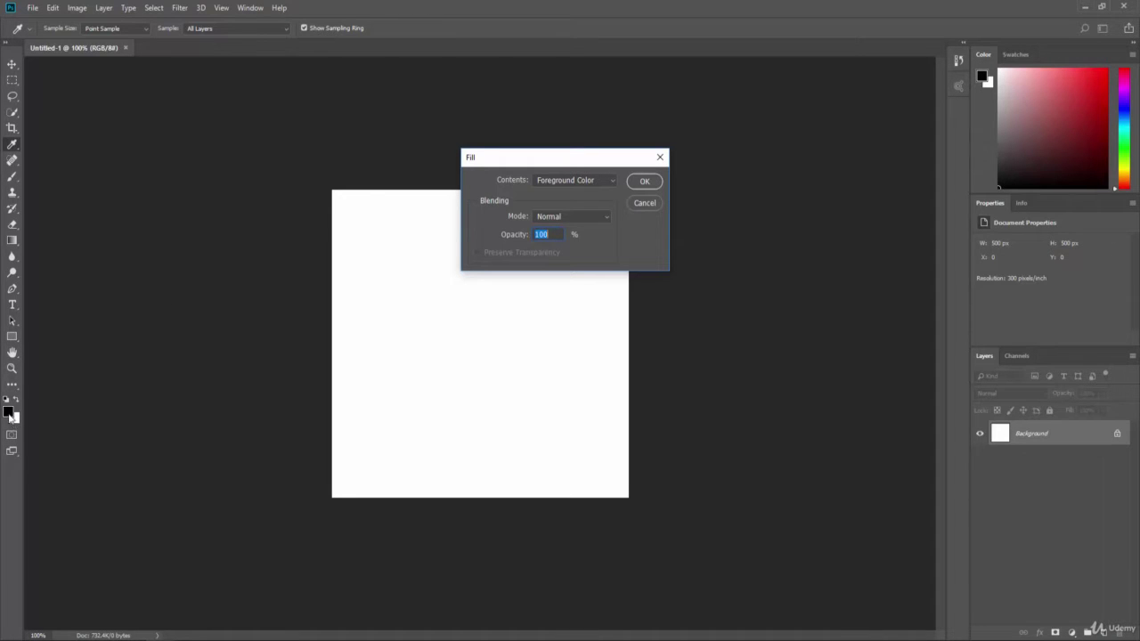
left_click(579, 180)
left_click(568, 204)
left_click(565, 179)
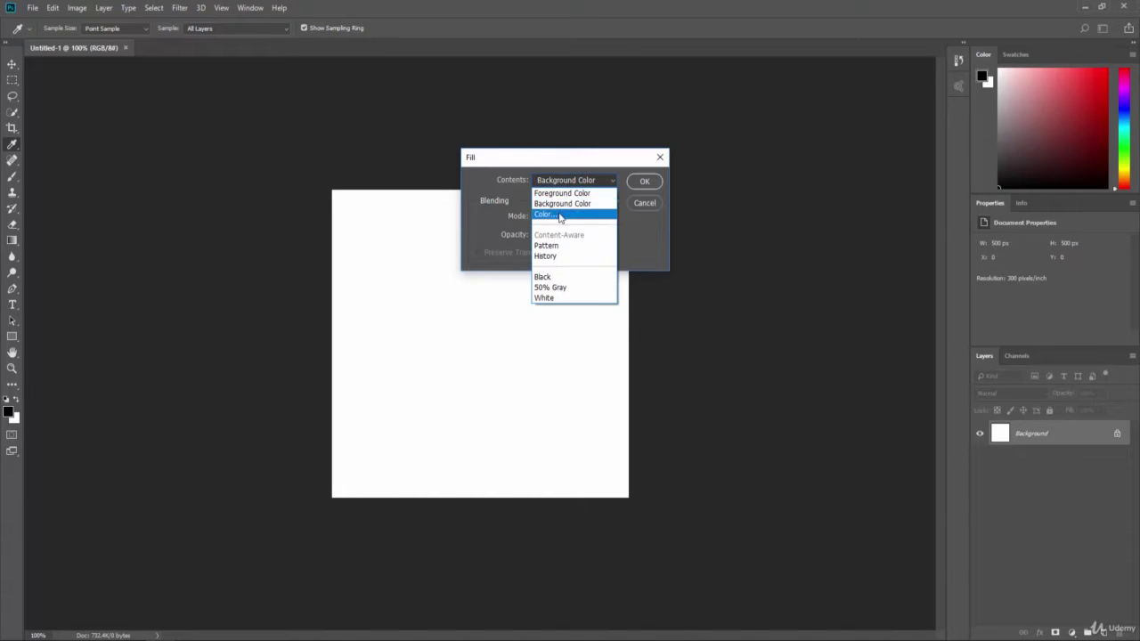
left_click(560, 217)
left_click_drag(677, 245, 712, 219)
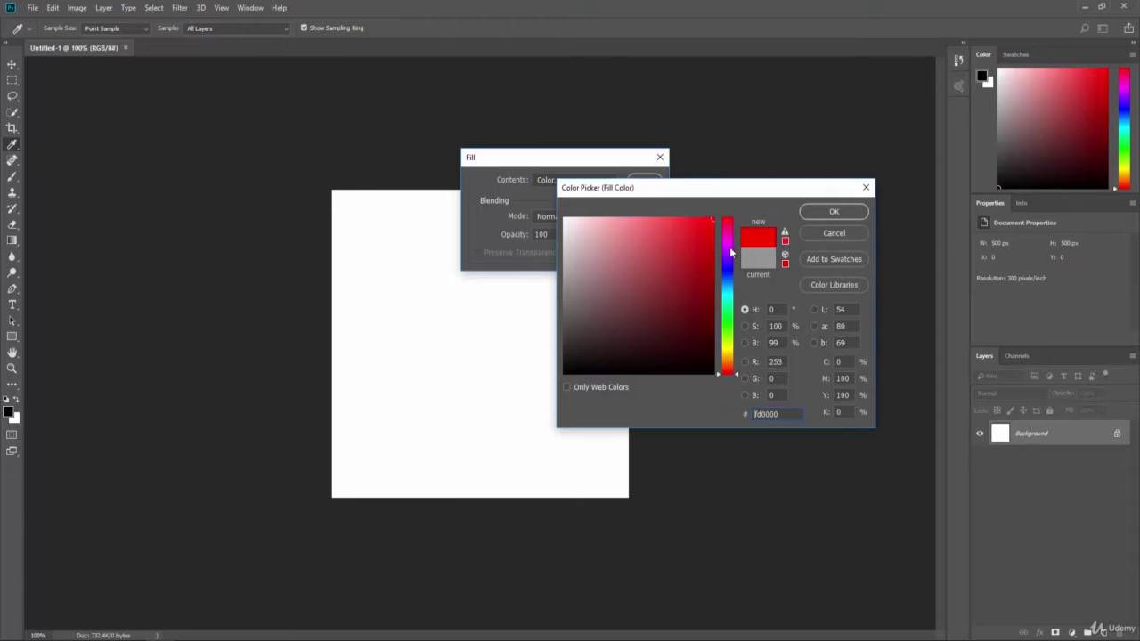
left_click(834, 211)
- Keep the custom red contents and Normal blending mode, and apply the fill to the Background layer
left_click(575, 182)
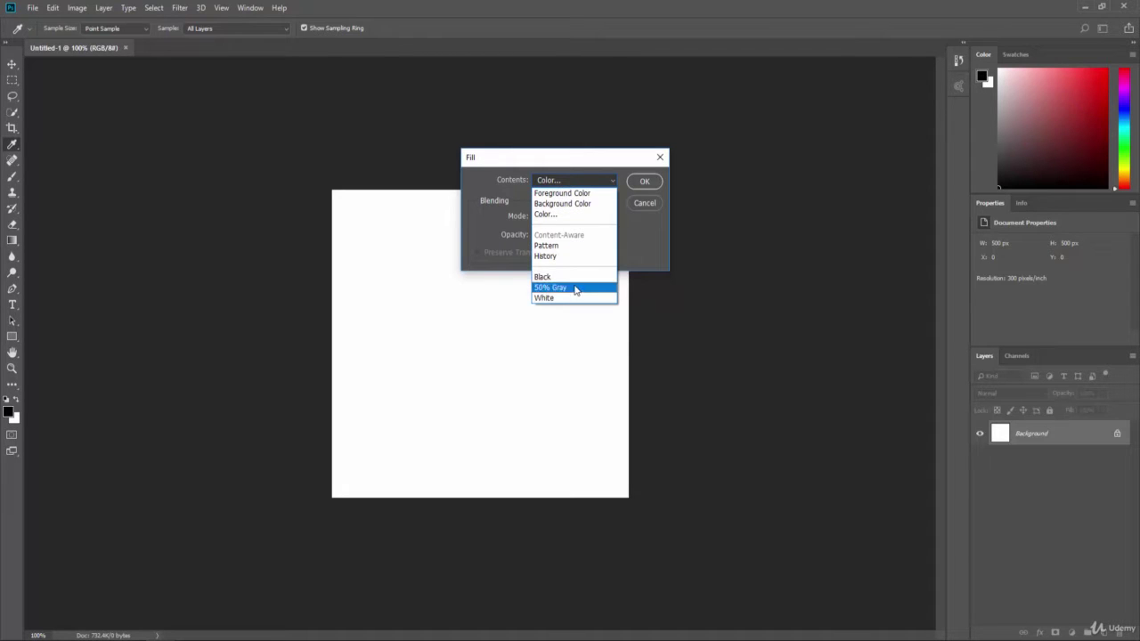
left_click(575, 215)
left_click(828, 213)
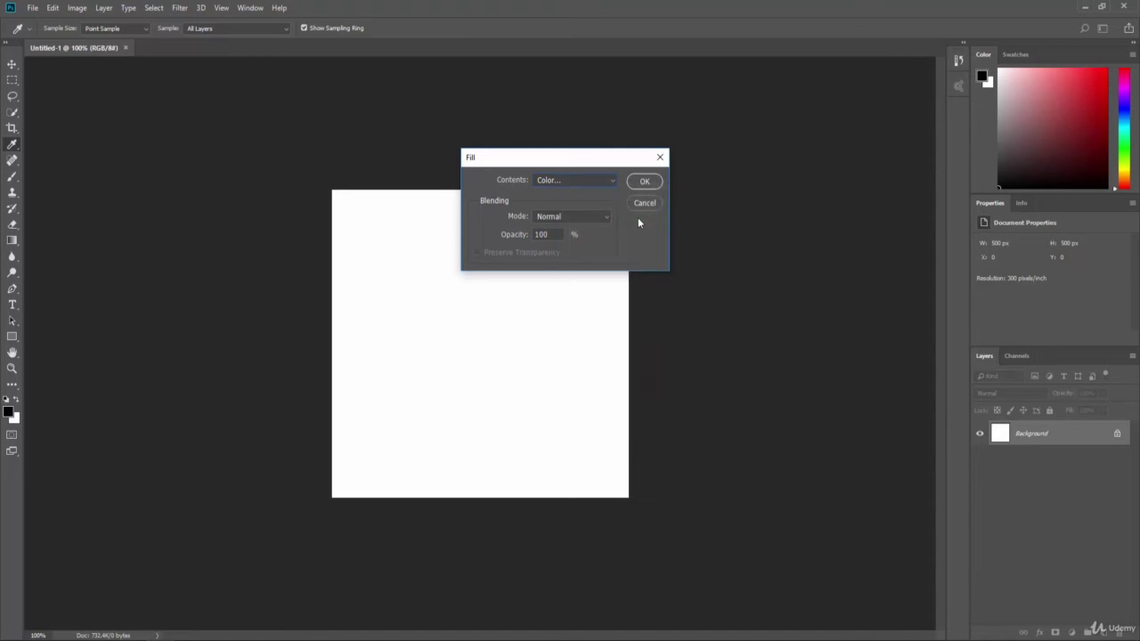
left_click(544, 217)
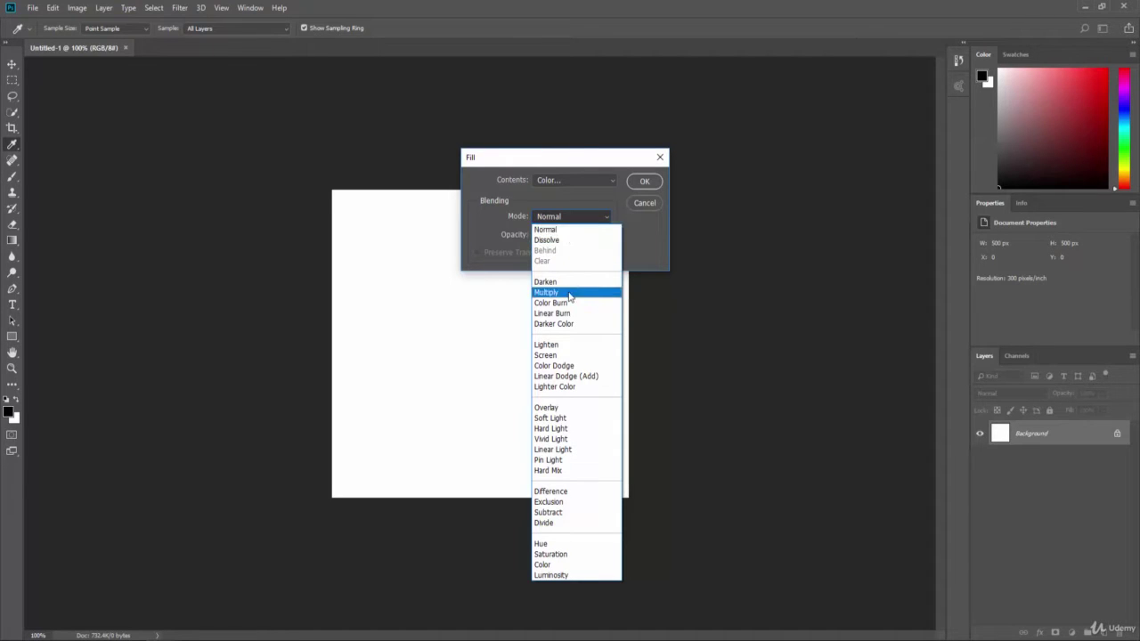
left_click(556, 232)
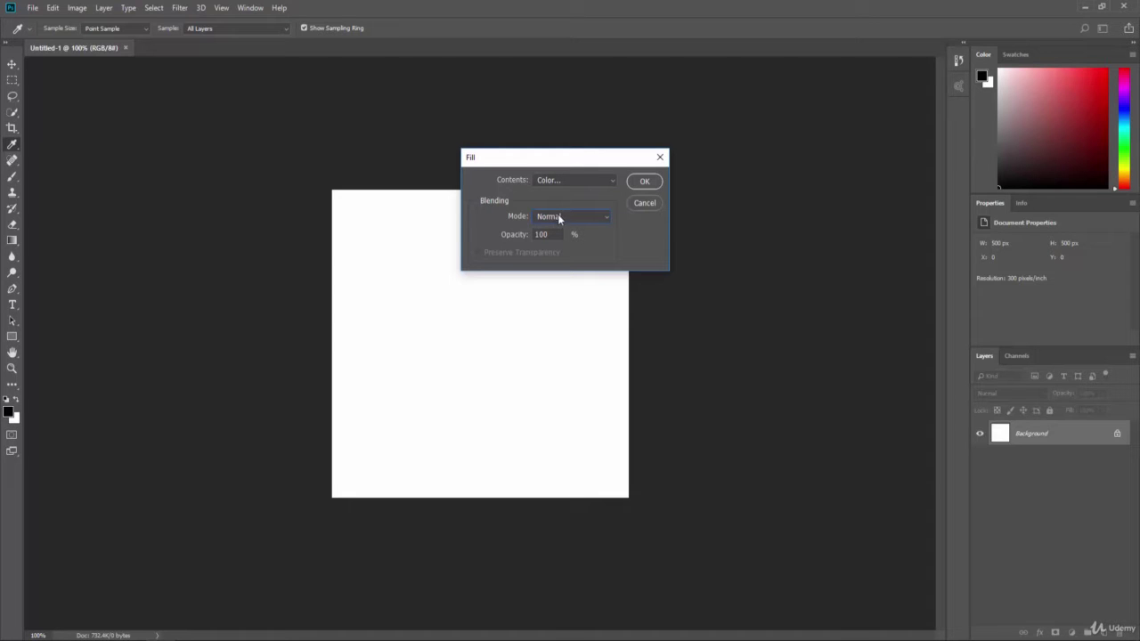
left_click(650, 182)
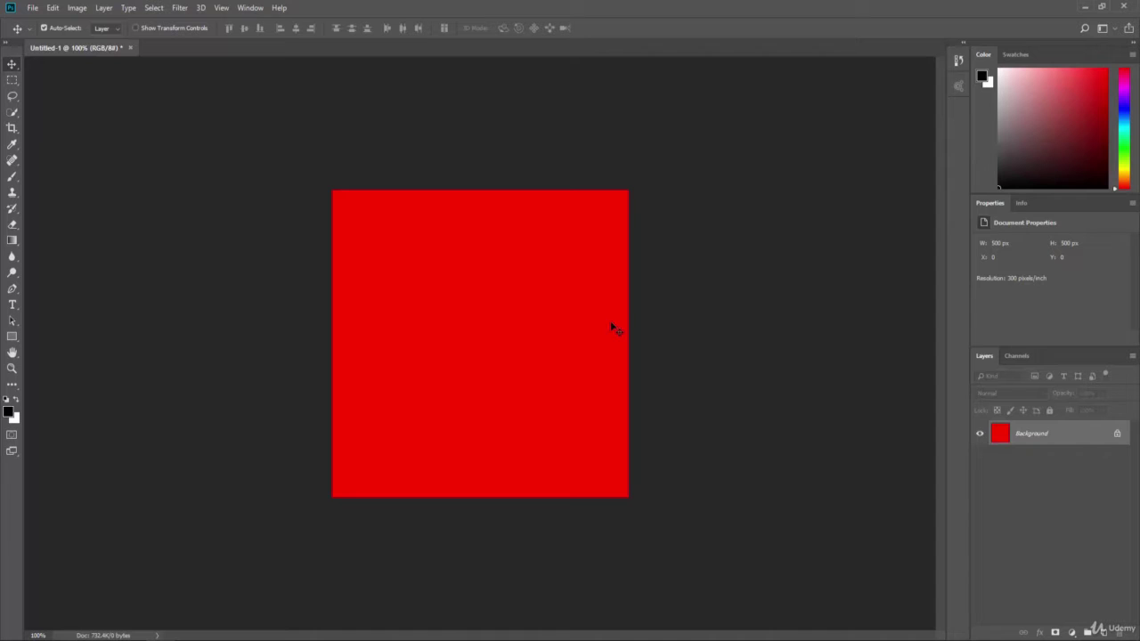
- Add a new layer above the red Background and fill it with black
left_click(1105, 633)
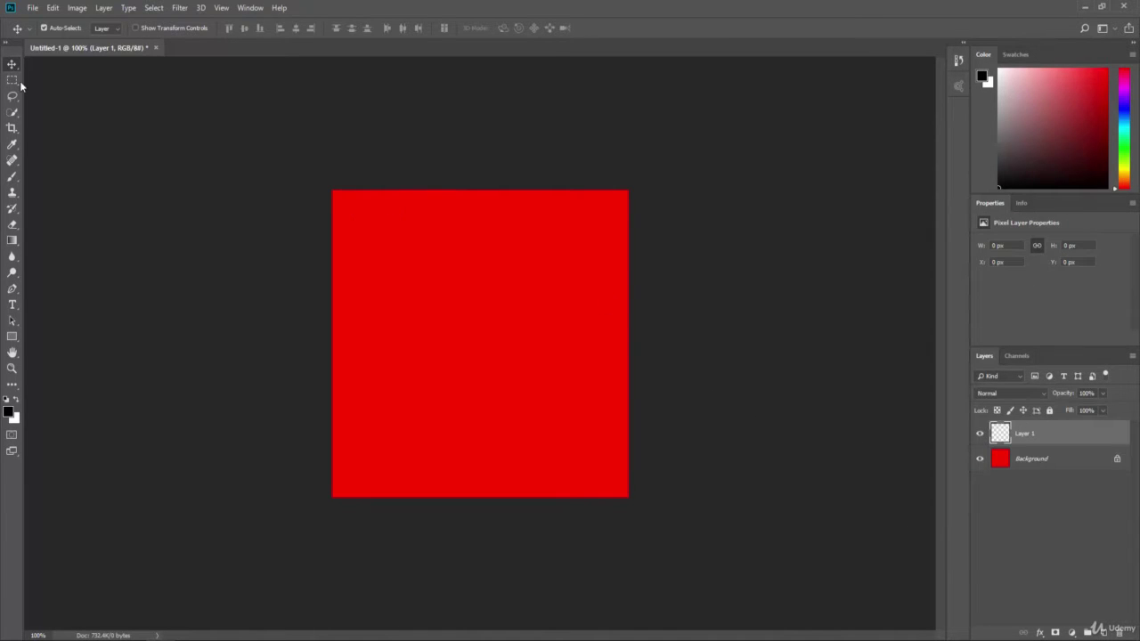
left_click(54, 7)
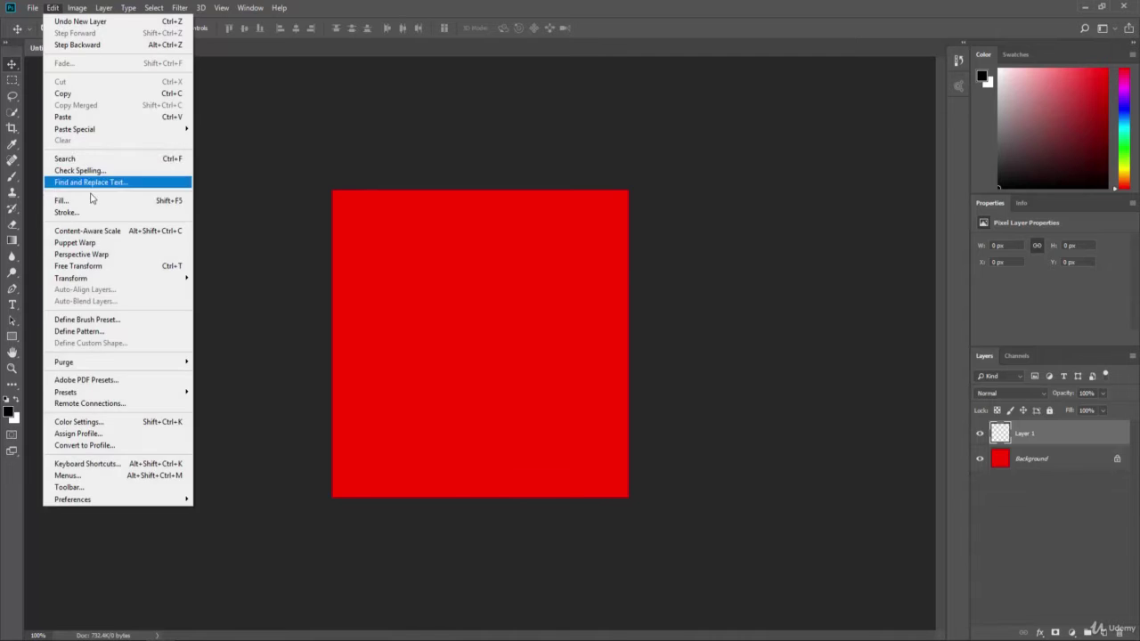
left_click(134, 201)
left_click(570, 180)
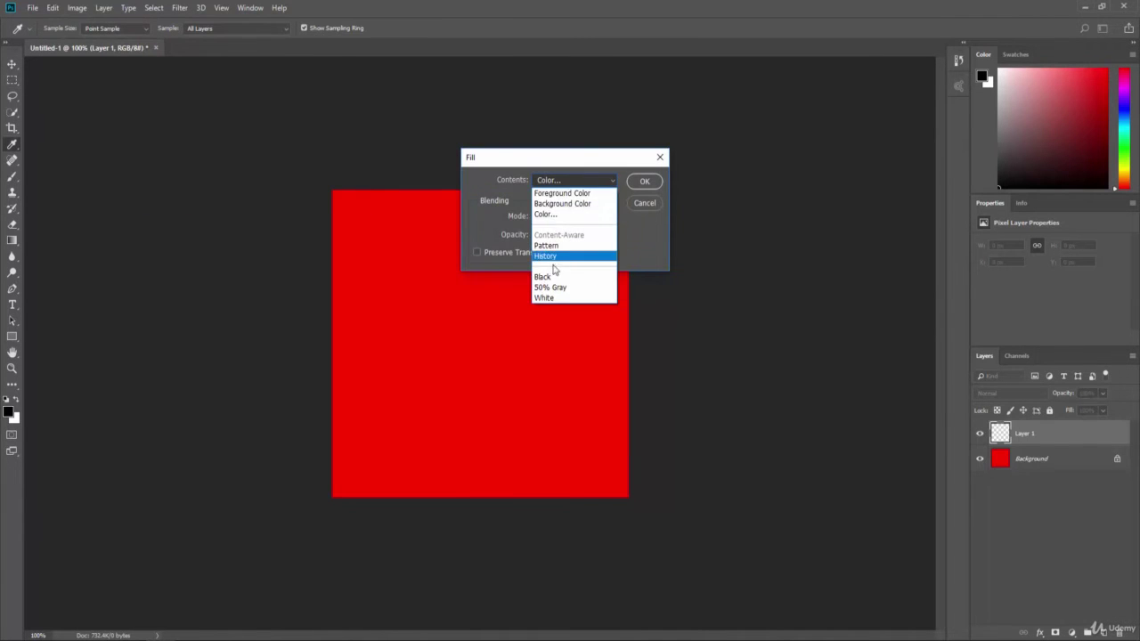
left_click(554, 260)
left_click(643, 182)
key("v")
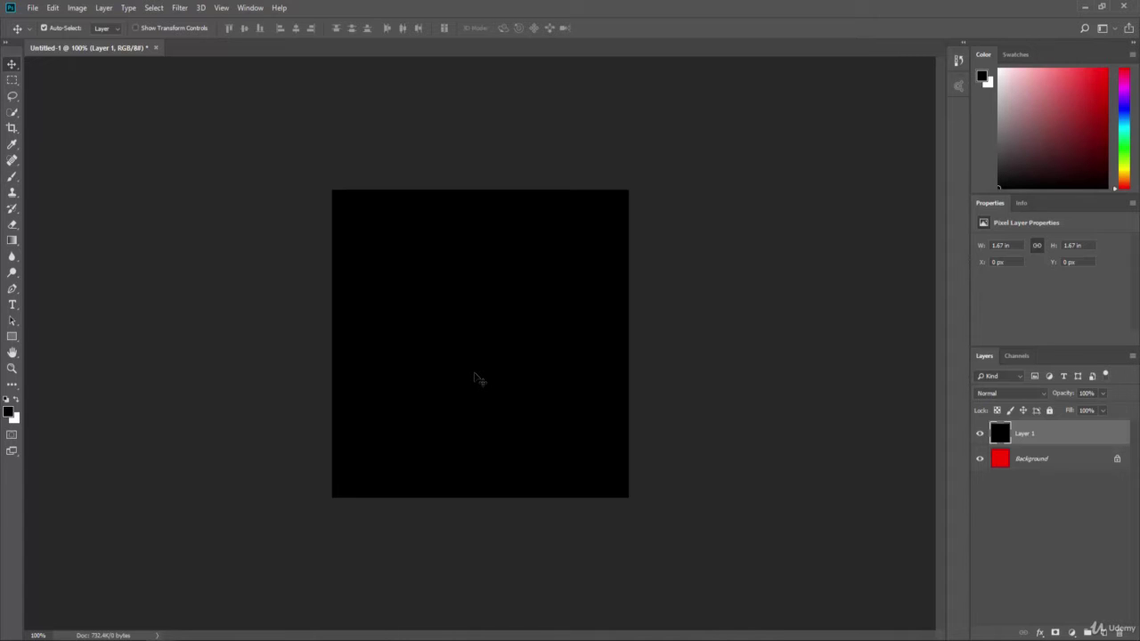
- Select roughly the right half of the black layer with a rectangular marquee, fill it with blue 1200fd, and deselect
left_click(12, 80)
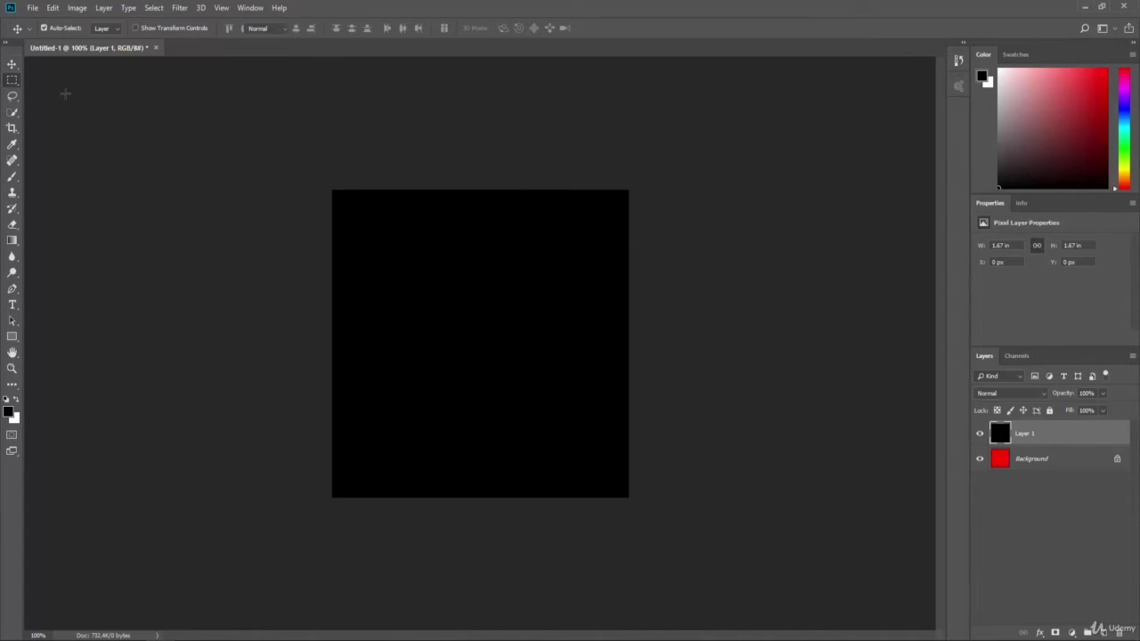
left_click_drag(626, 192, 488, 514)
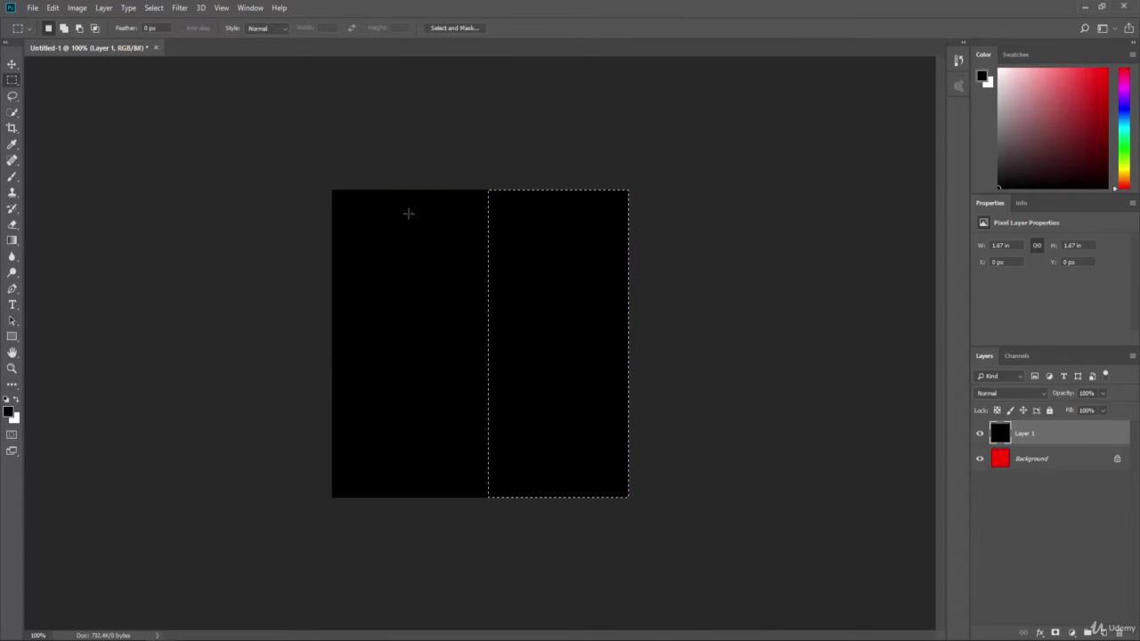
left_click(47, 8)
left_click(92, 200)
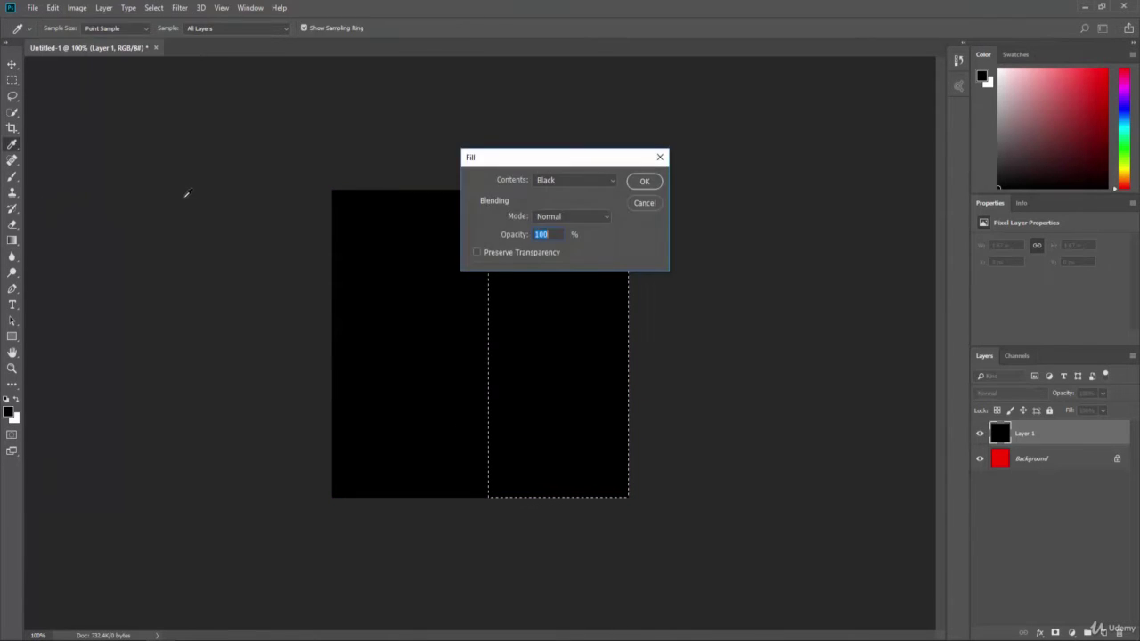
left_click_drag(571, 160, 753, 104)
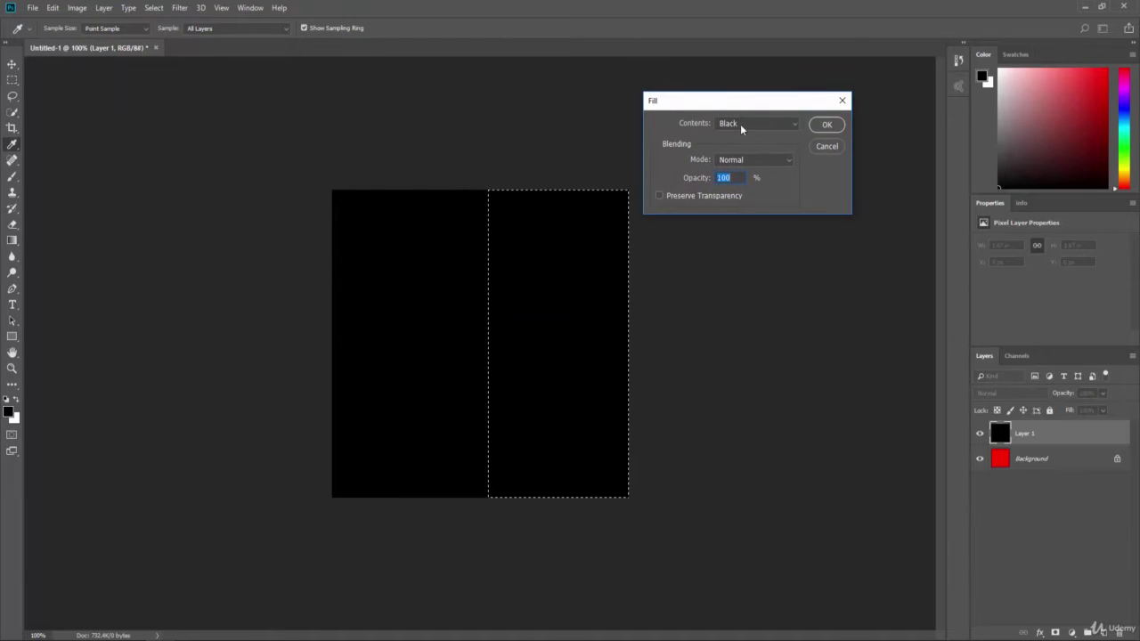
left_click(742, 124)
left_click(729, 158)
left_click(729, 272)
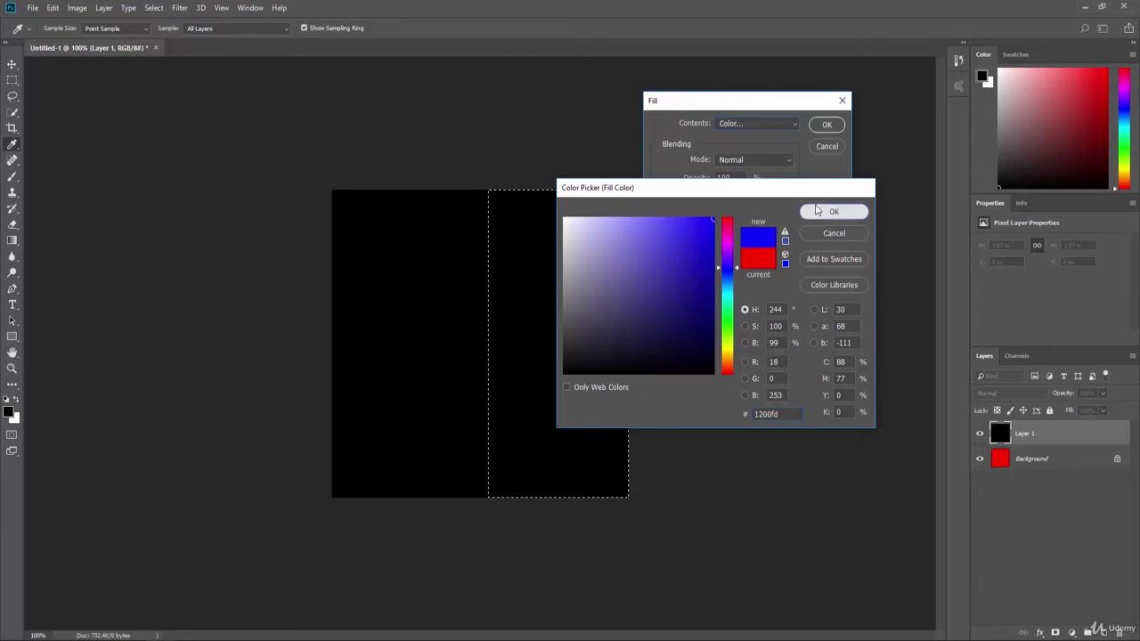
left_click(834, 211)
left_click(818, 128)
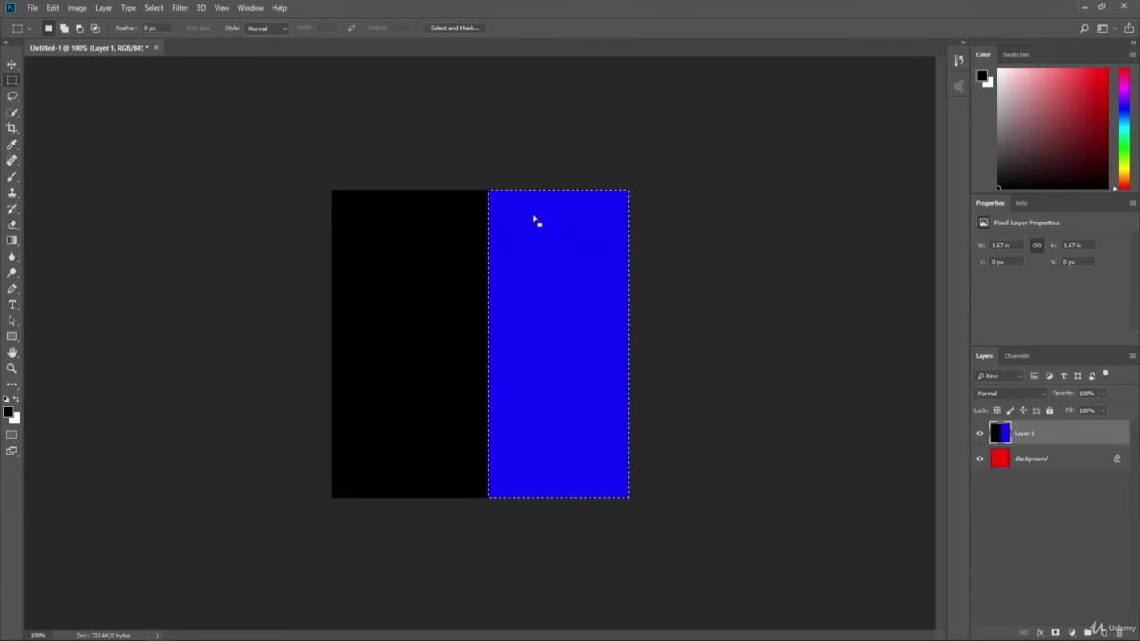
key("ctrl+d")
- Outline a closed, notched polygon across the black and blue areas with the Polygonal Lasso tool
left_click(11, 95)
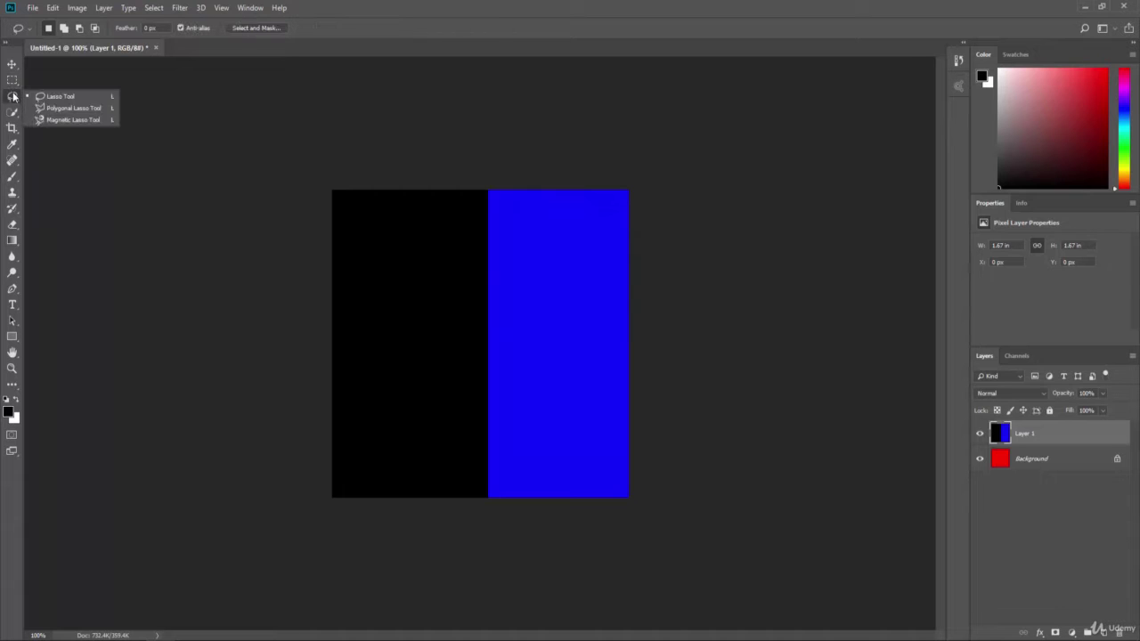
left_click(36, 109)
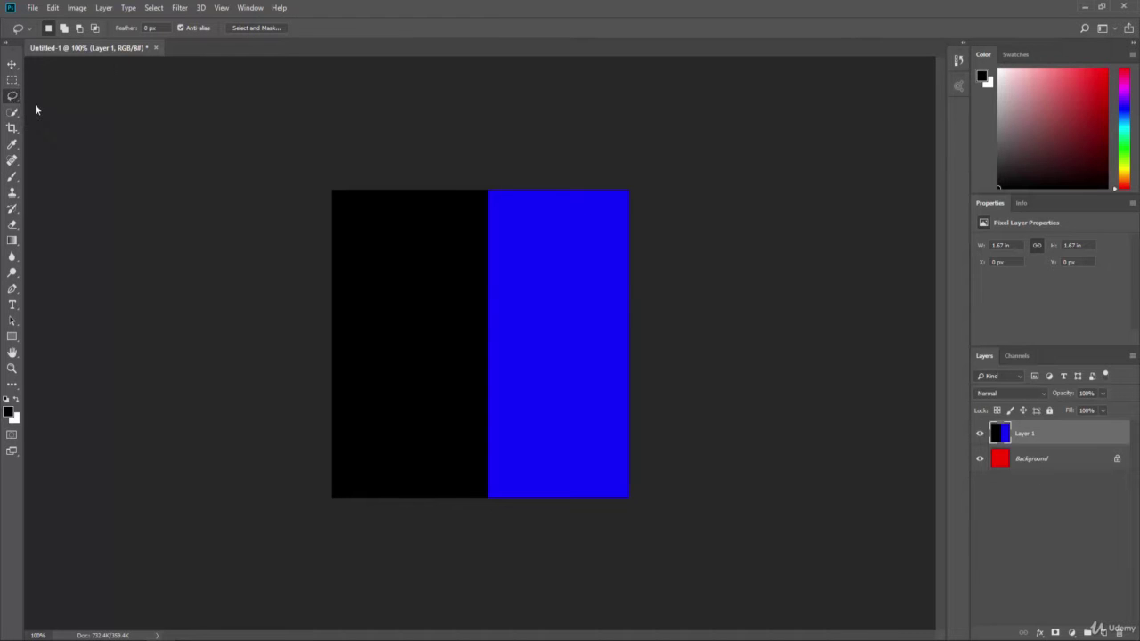
left_click(393, 313)
left_click(455, 242)
left_click(521, 294)
left_click(553, 391)
left_click(471, 435)
left_click(416, 409)
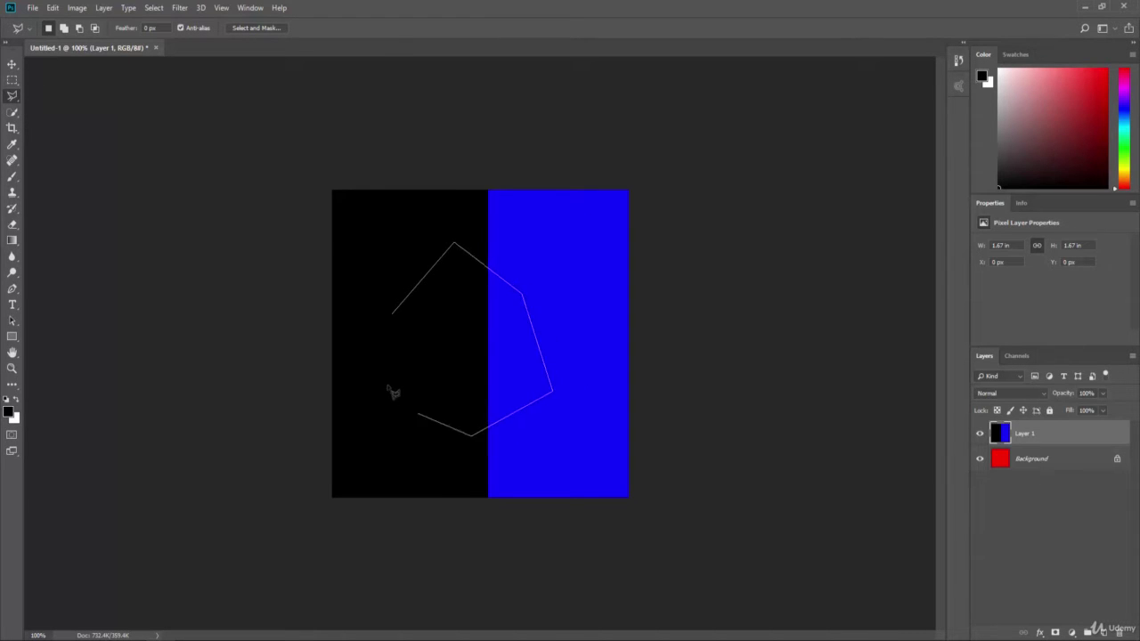
left_click(394, 371)
left_click(438, 340)
left_click(386, 341)
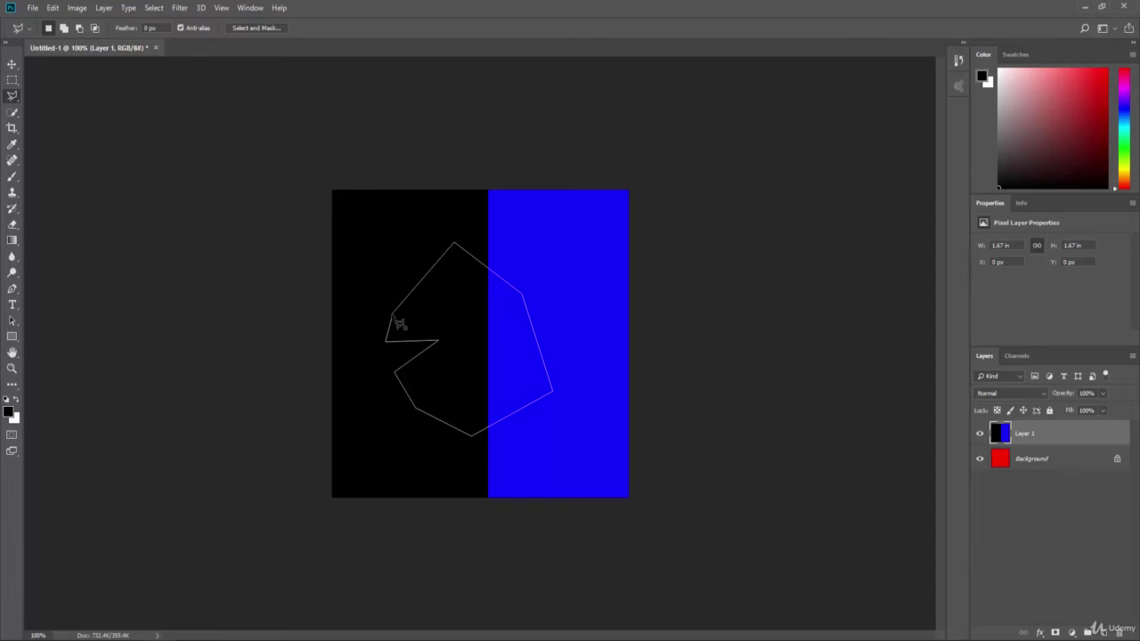
left_click(393, 316)
- Fill the polygonal selection on Layer 1 with yellow, fffc00
left_click(53, 8)
left_click(82, 202)
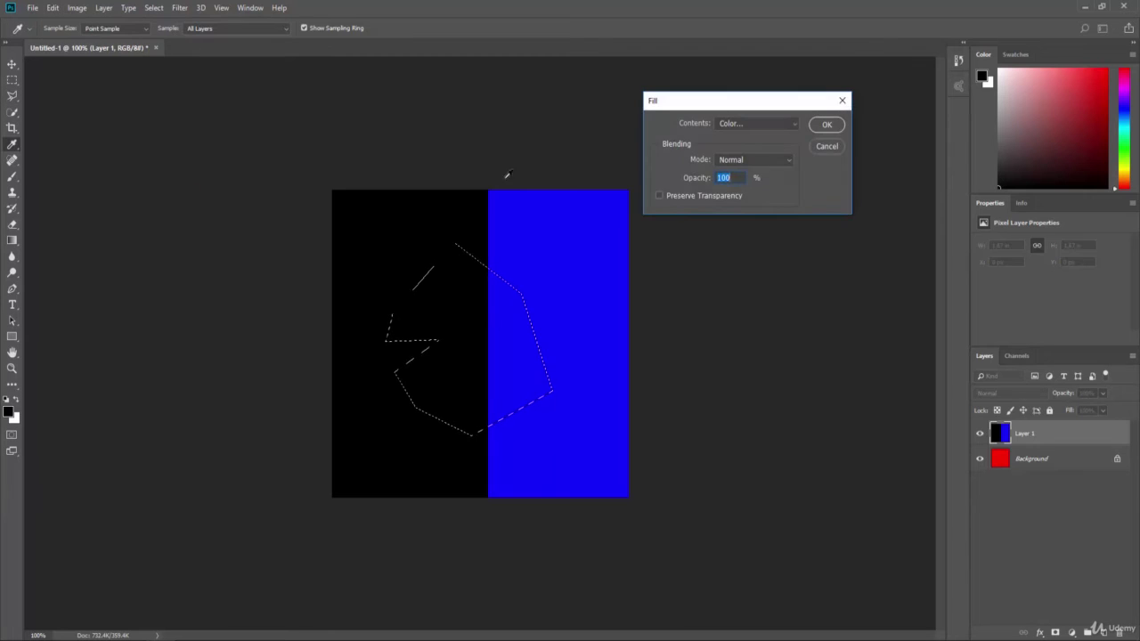
left_click(773, 124)
left_click(758, 156)
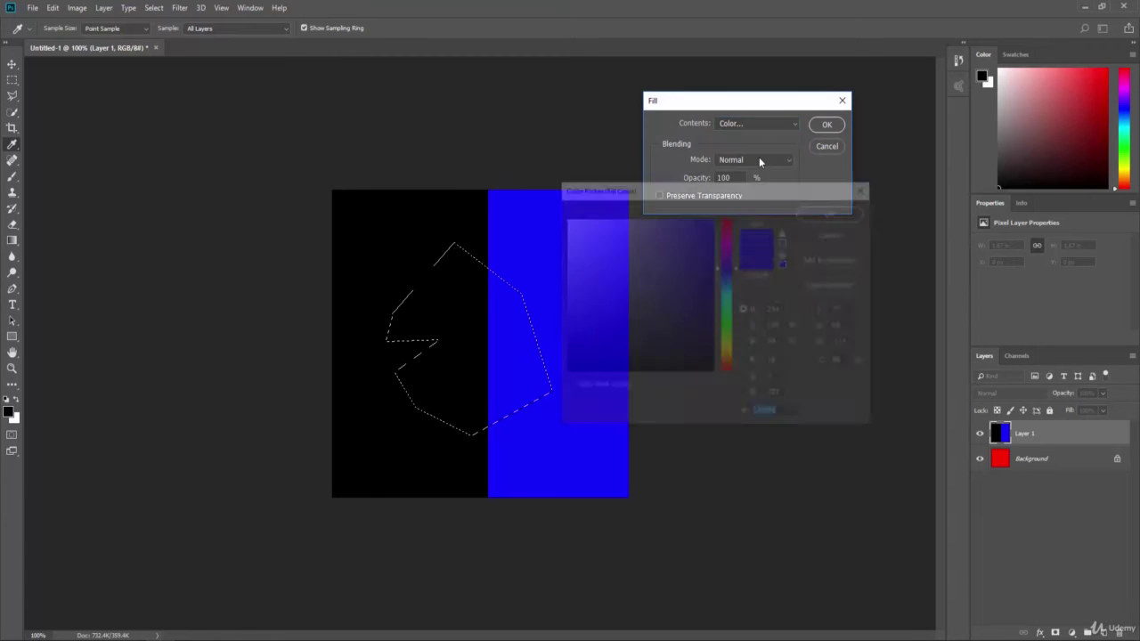
left_click(728, 353)
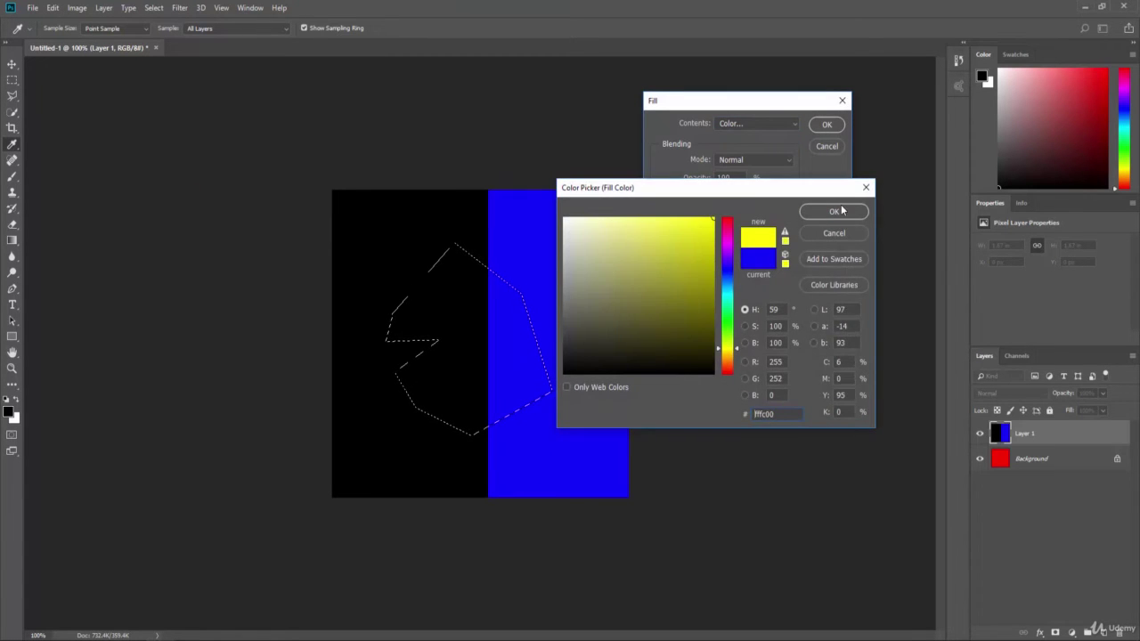
left_click(833, 211)
left_click(825, 124)
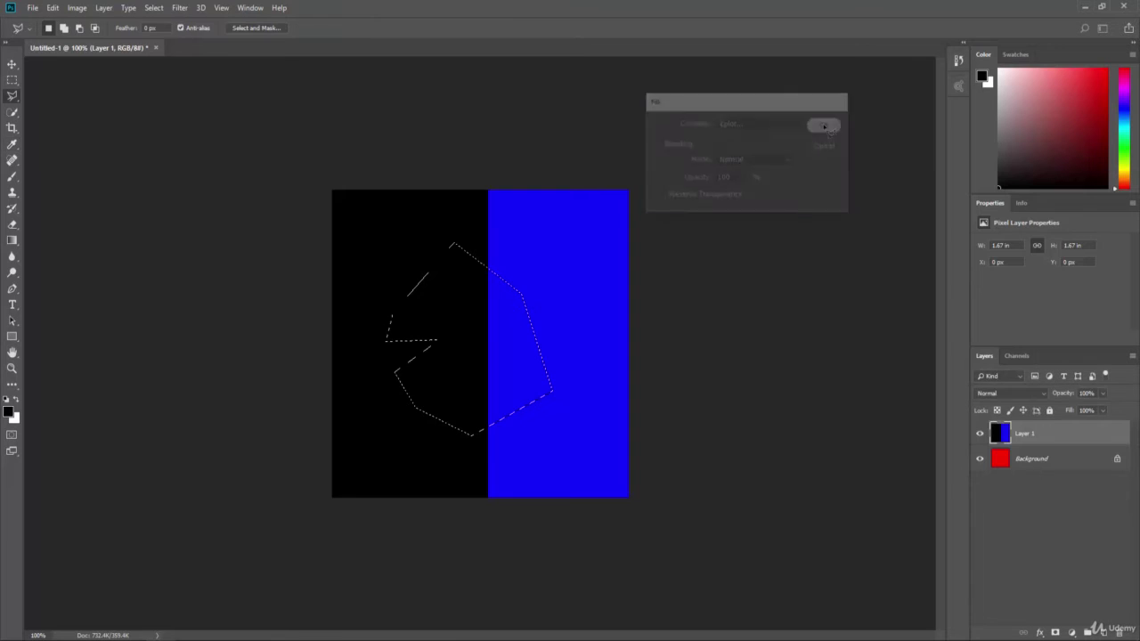
left_click(364, 235)
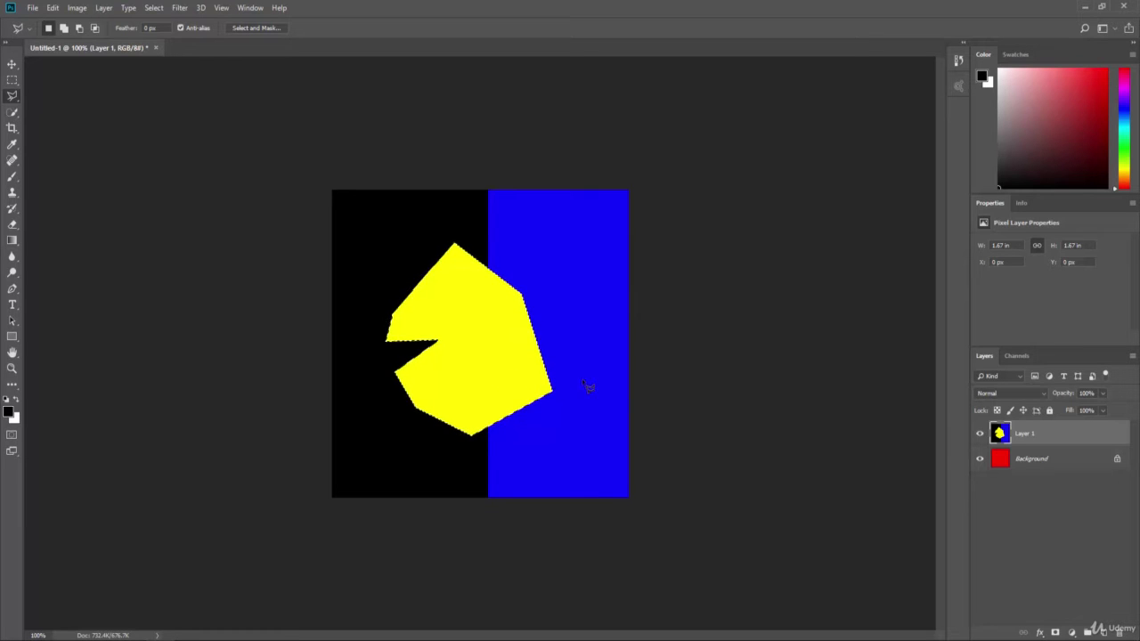
- Delete Layer 1 and clear the remaining polygonal selection
left_click(1055, 462)
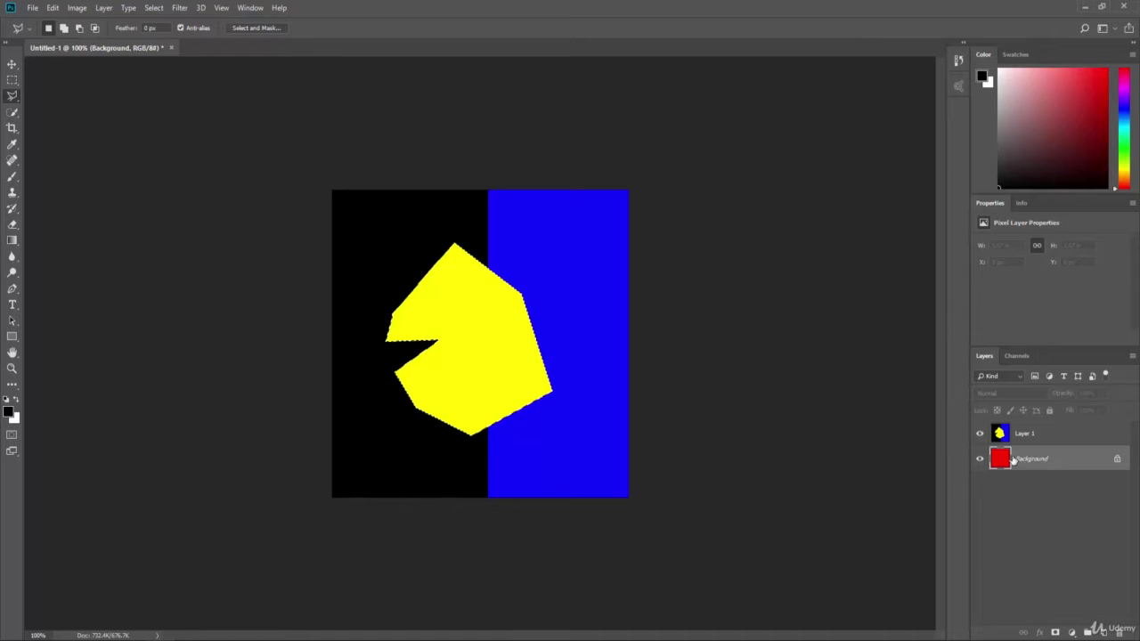
left_click(1031, 436)
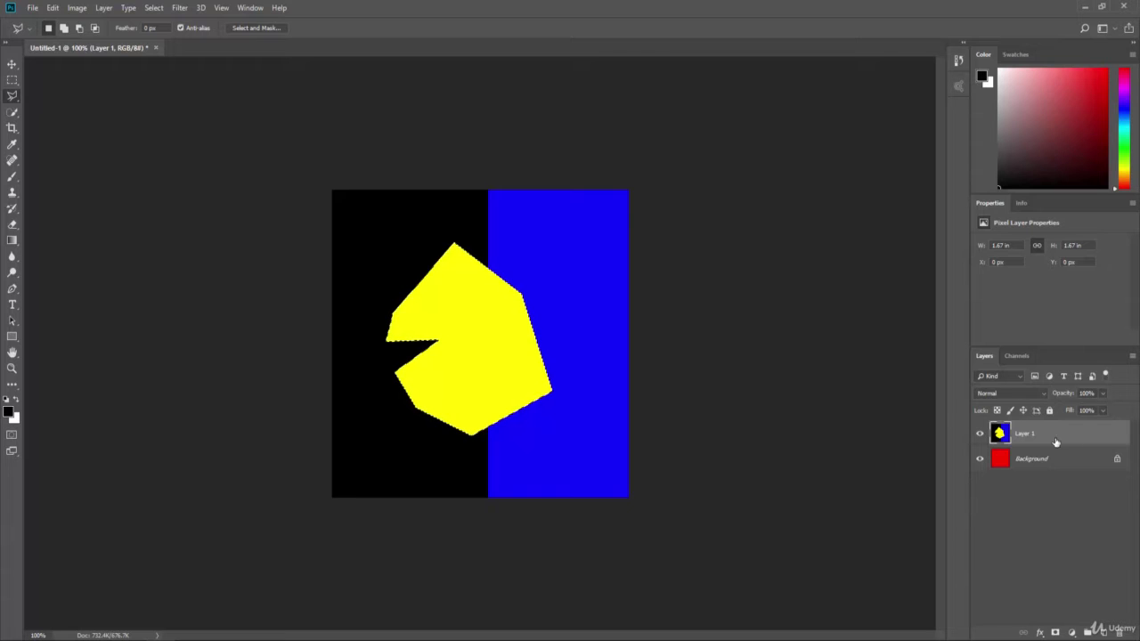
left_click_drag(1039, 434, 1119, 632)
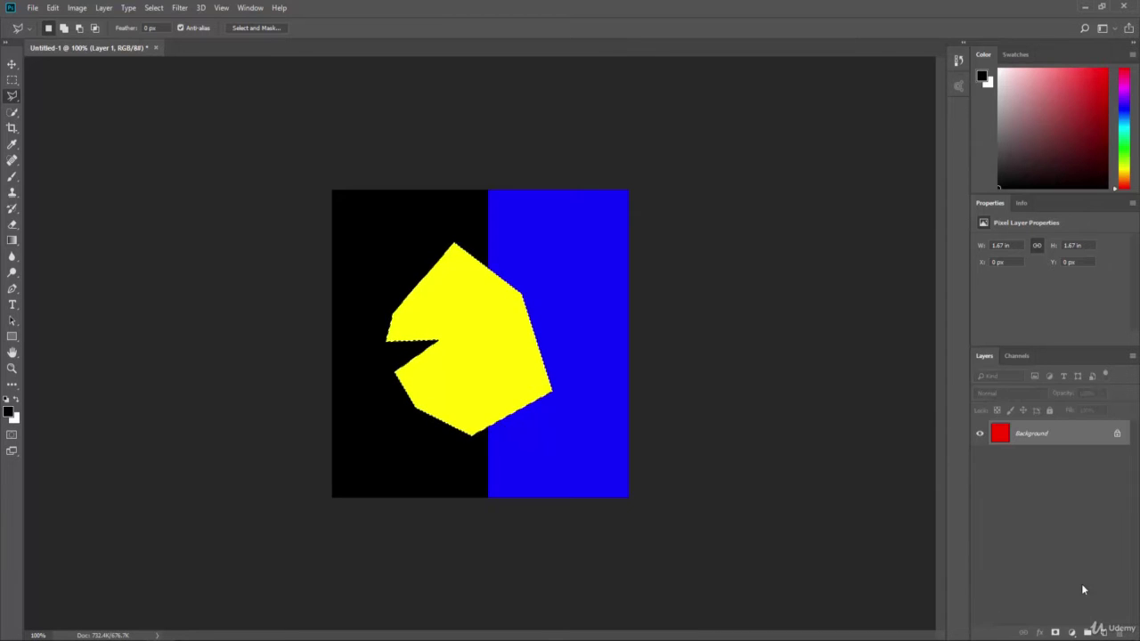
key("m")
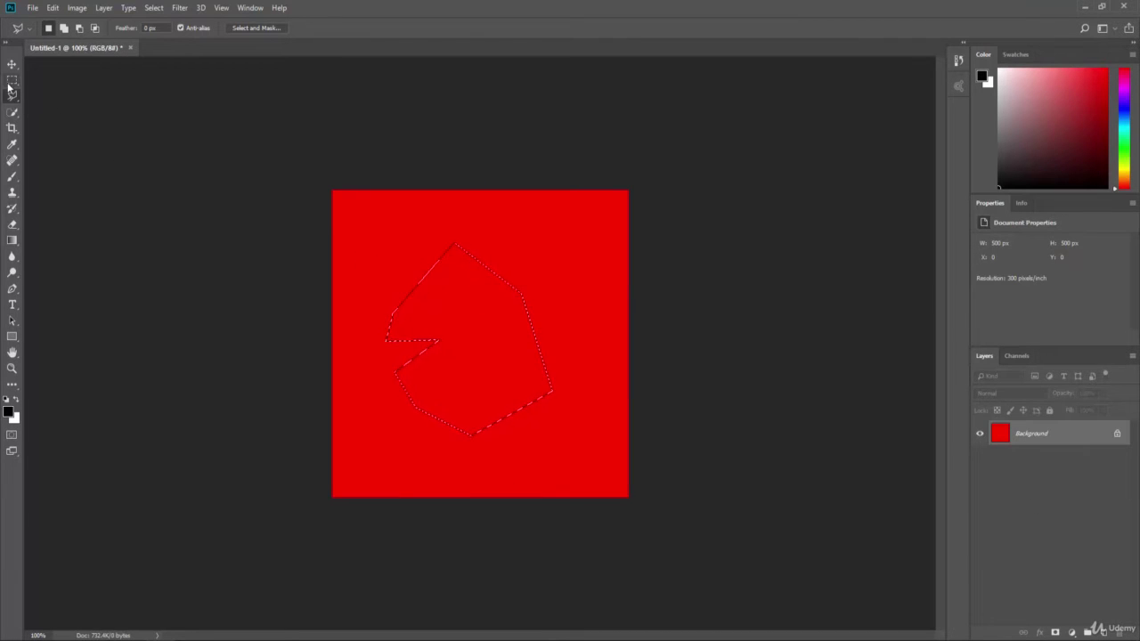
key("ctrl+d")
- Fill the whole Background layer with white using the Fill command
left_click(52, 8)
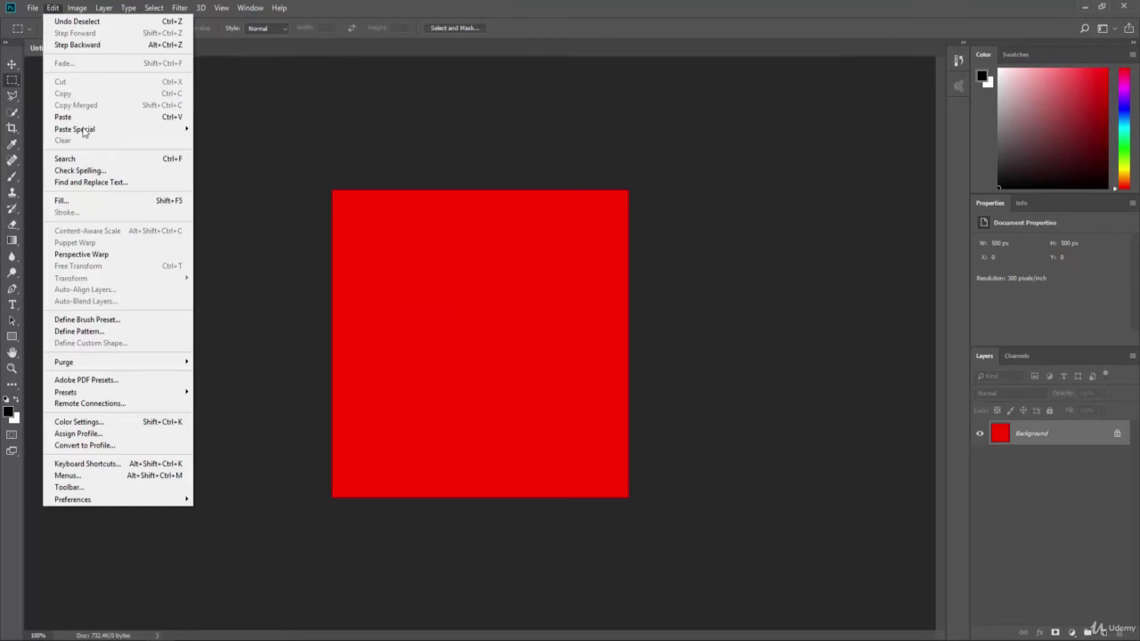
left_click(107, 203)
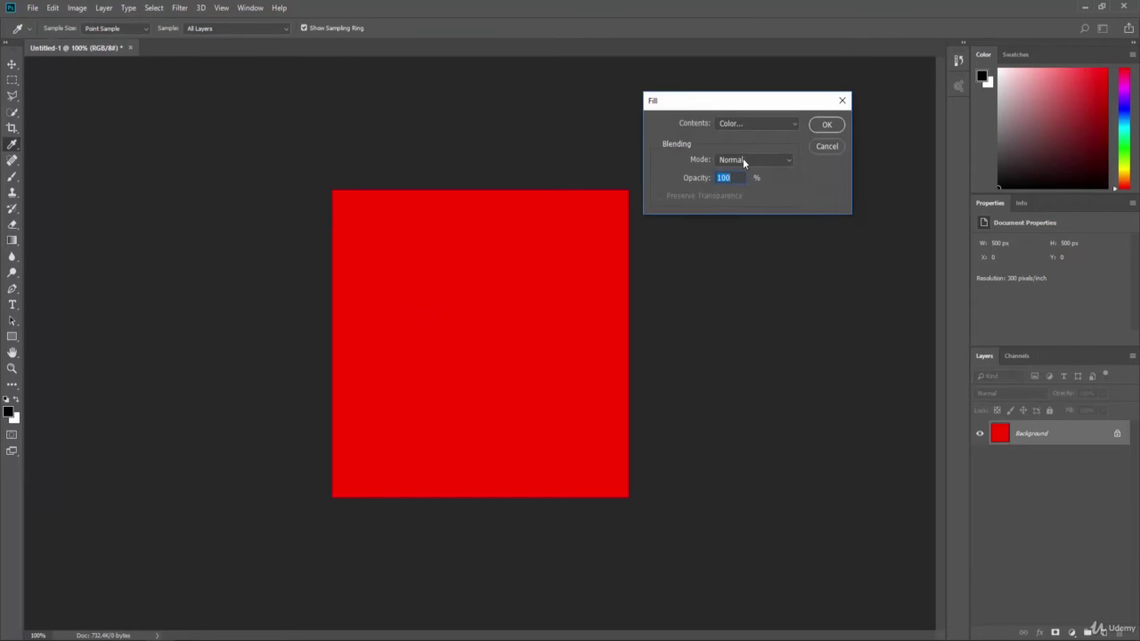
left_click(743, 125)
left_click(730, 232)
left_click(826, 124)
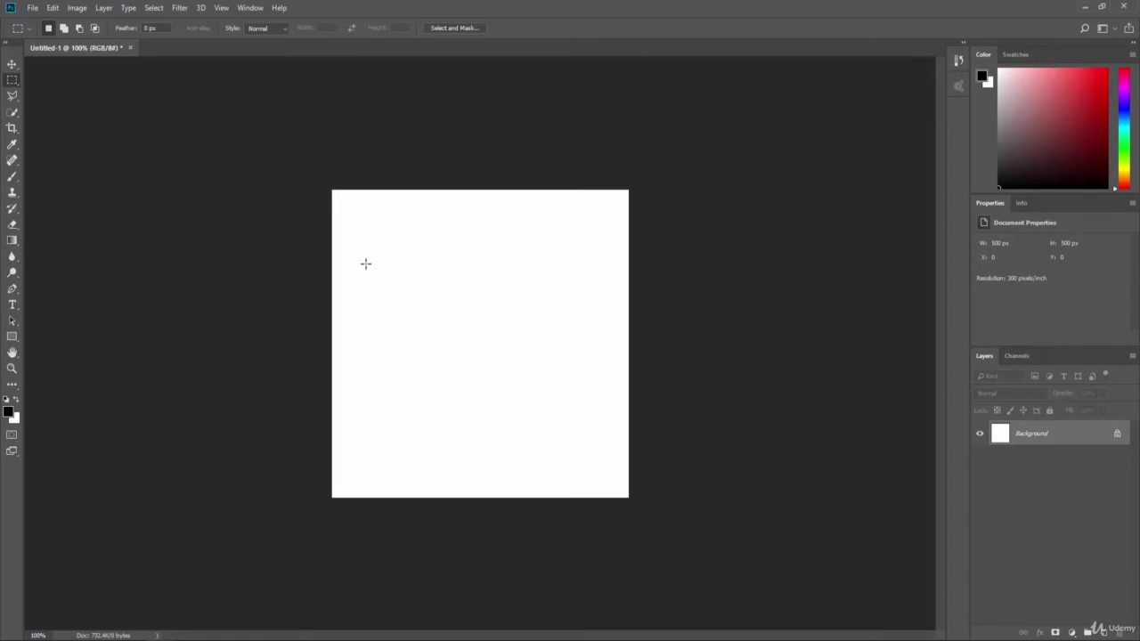
- Select a rectangle across the middle of the white canvas and try a centred 20 px black stroke on it
left_click_drag(365, 264, 587, 410)
left_click(53, 7)
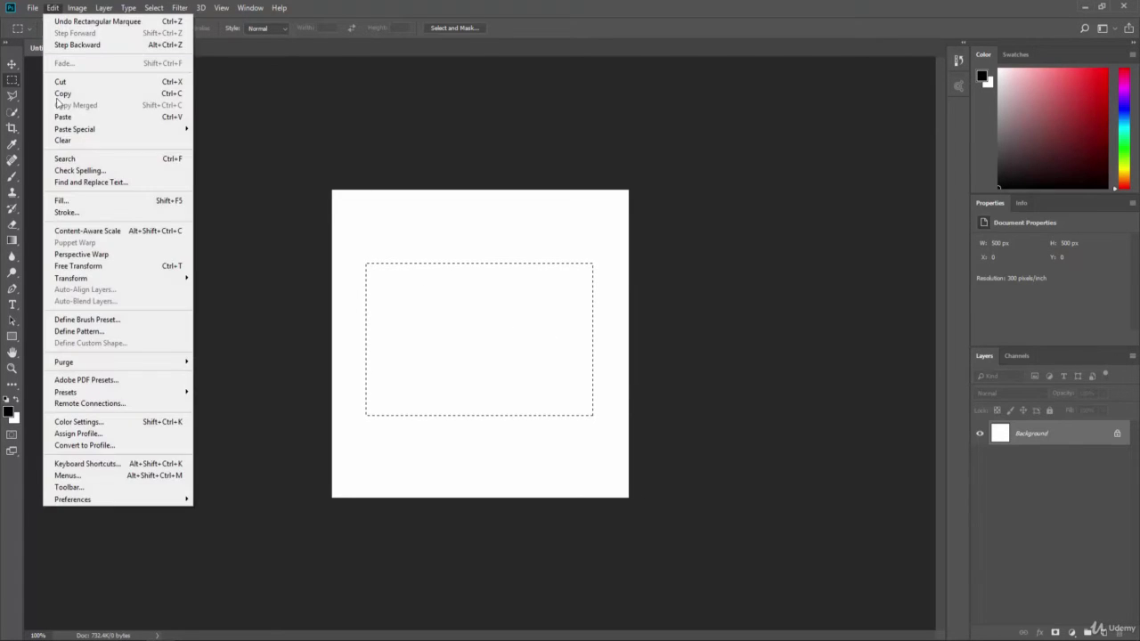
left_click(70, 212)
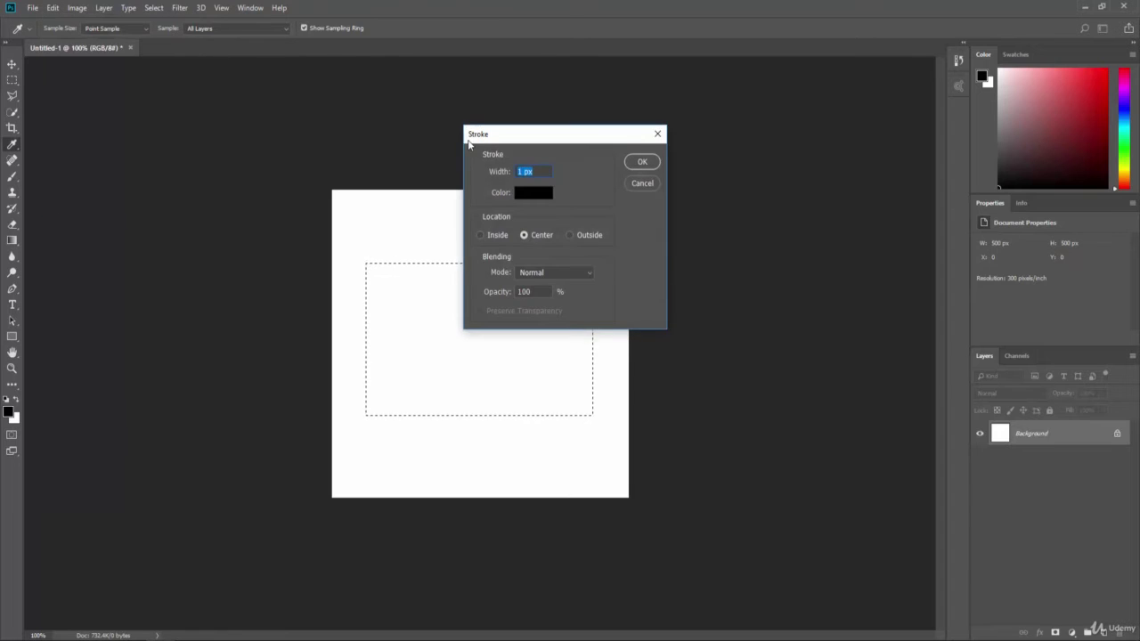
left_click_drag(516, 132, 659, 145)
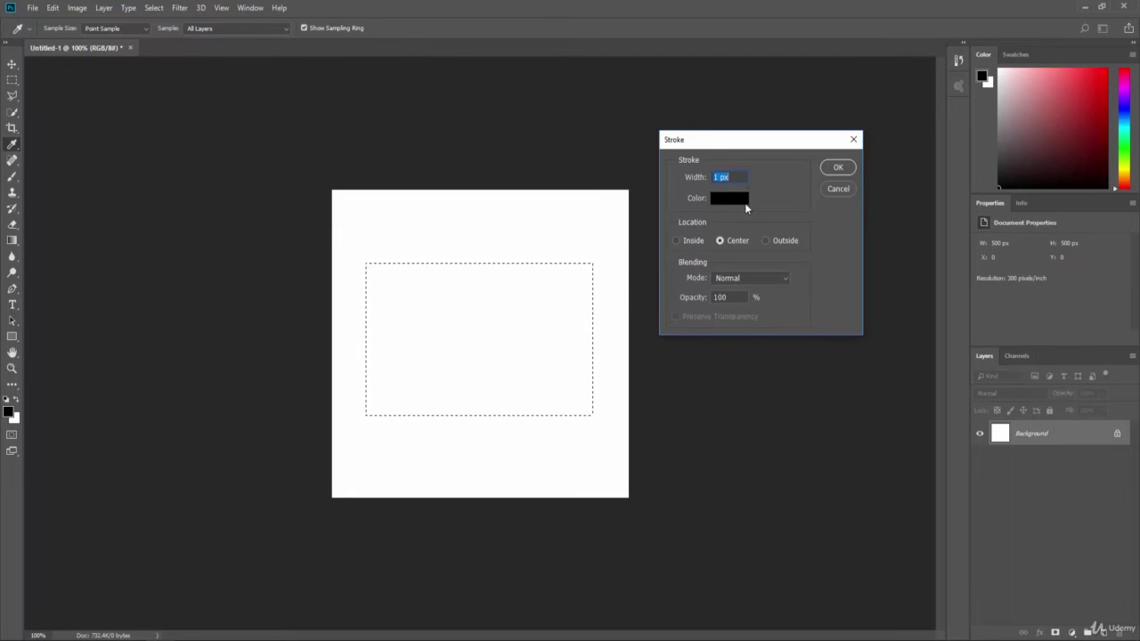
type("20")
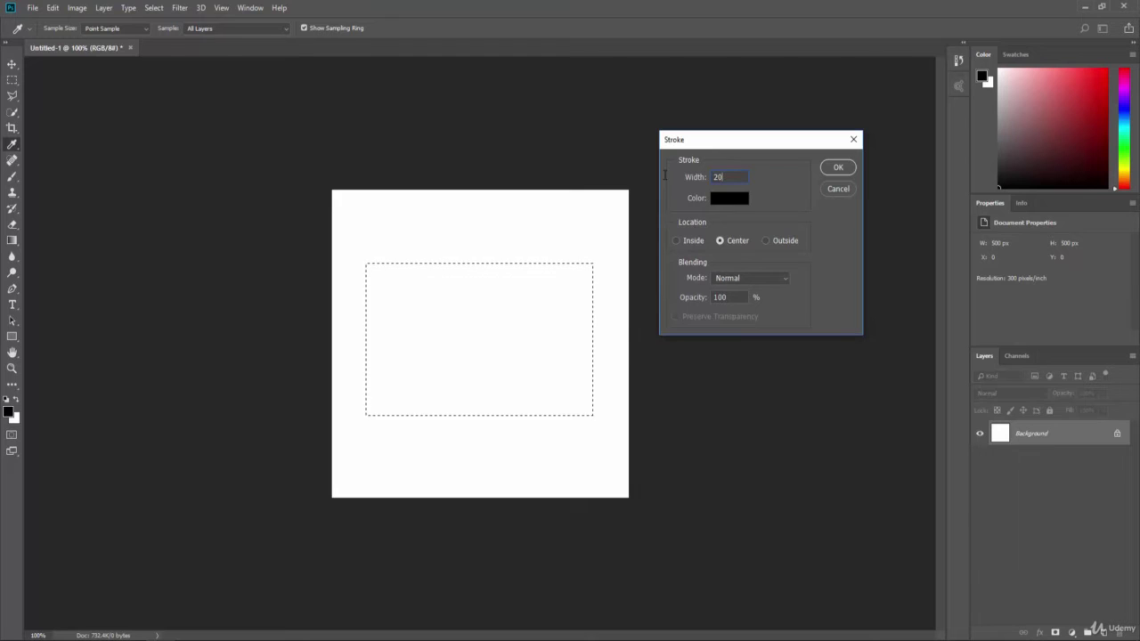
left_click(838, 168)
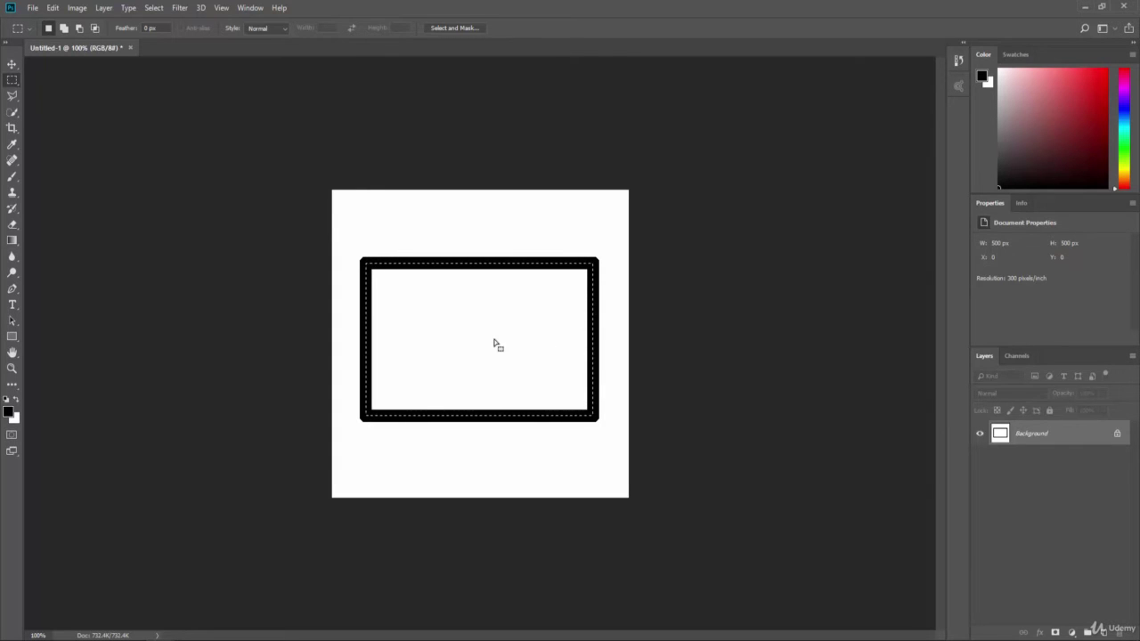
key("ctrl+d")
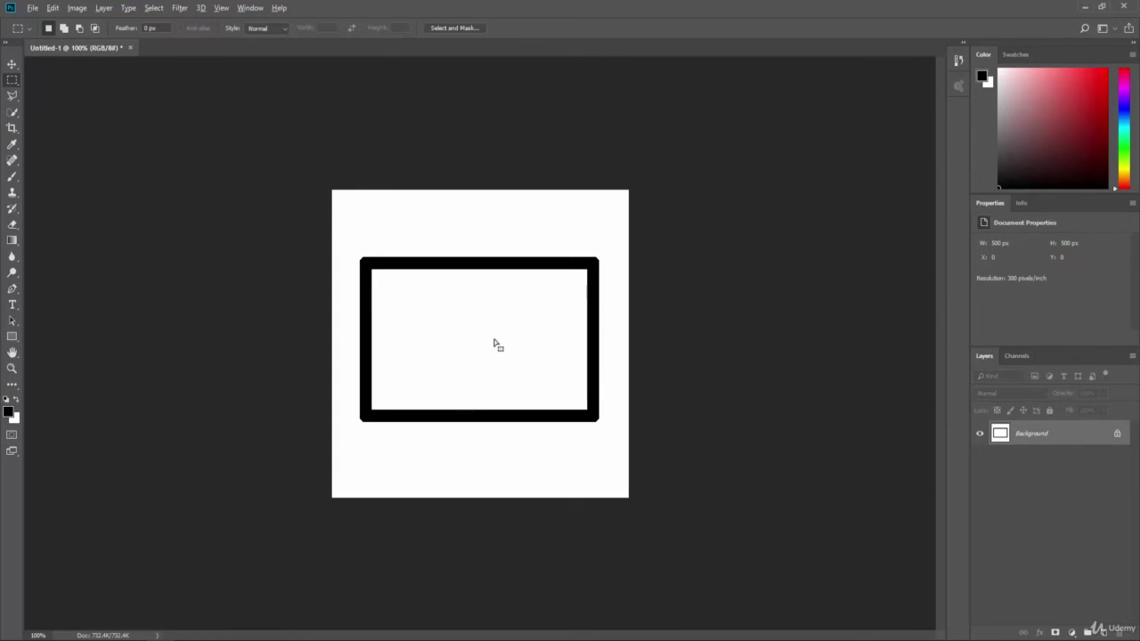
key("ctrl+z")
- Apply a 10 px pure blue stroke inside the rectangular selection with the Stroke command, and undo it
left_click(52, 7)
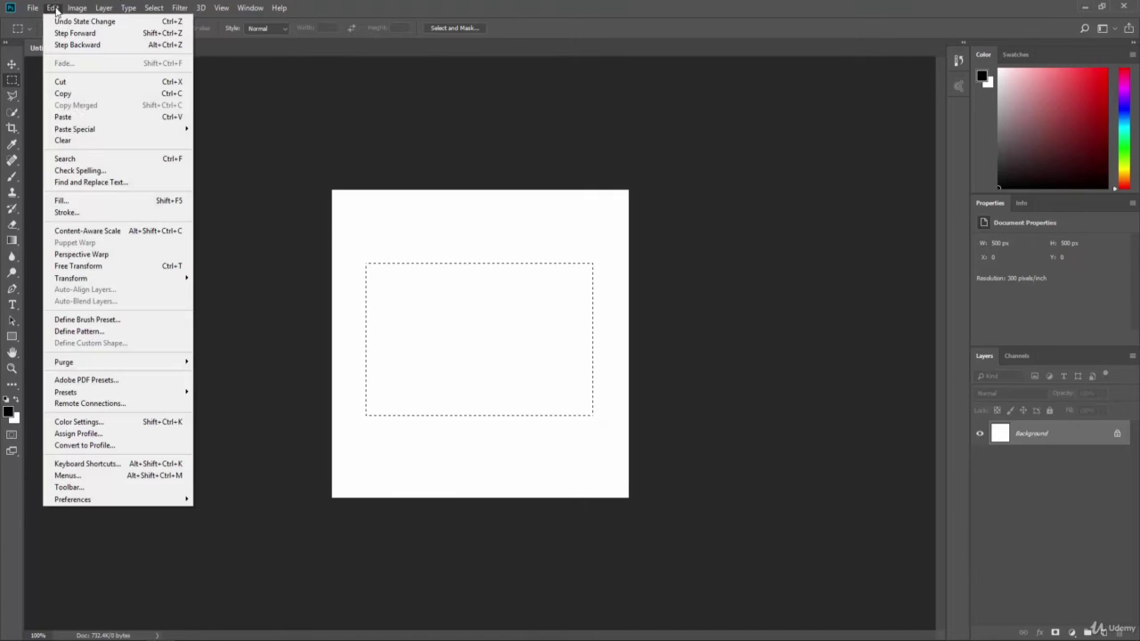
left_click(66, 212)
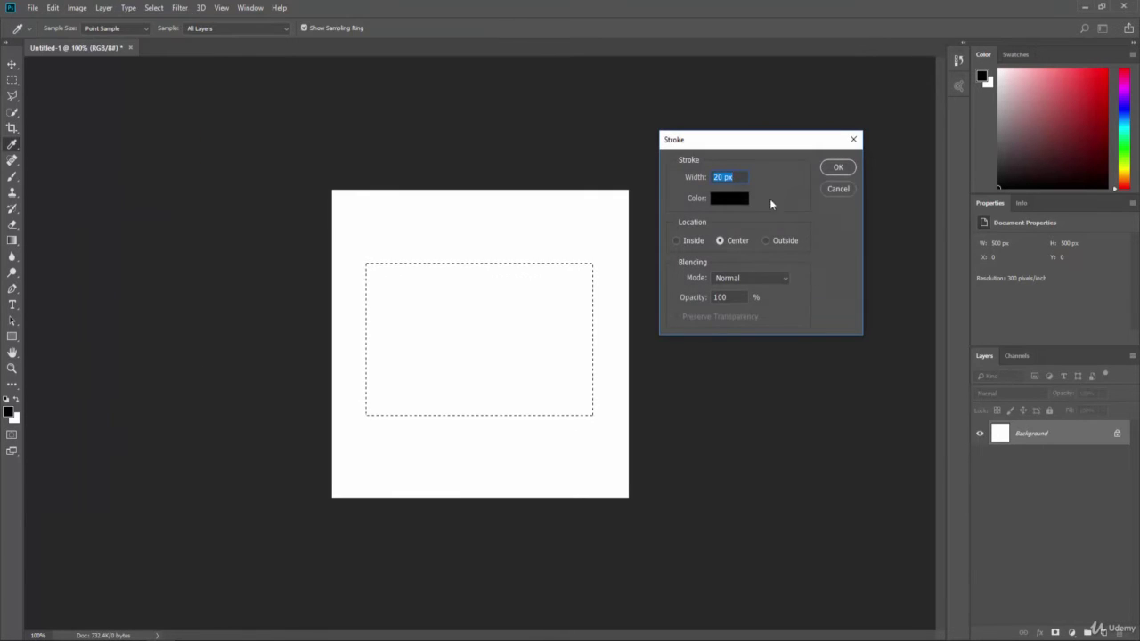
type("10")
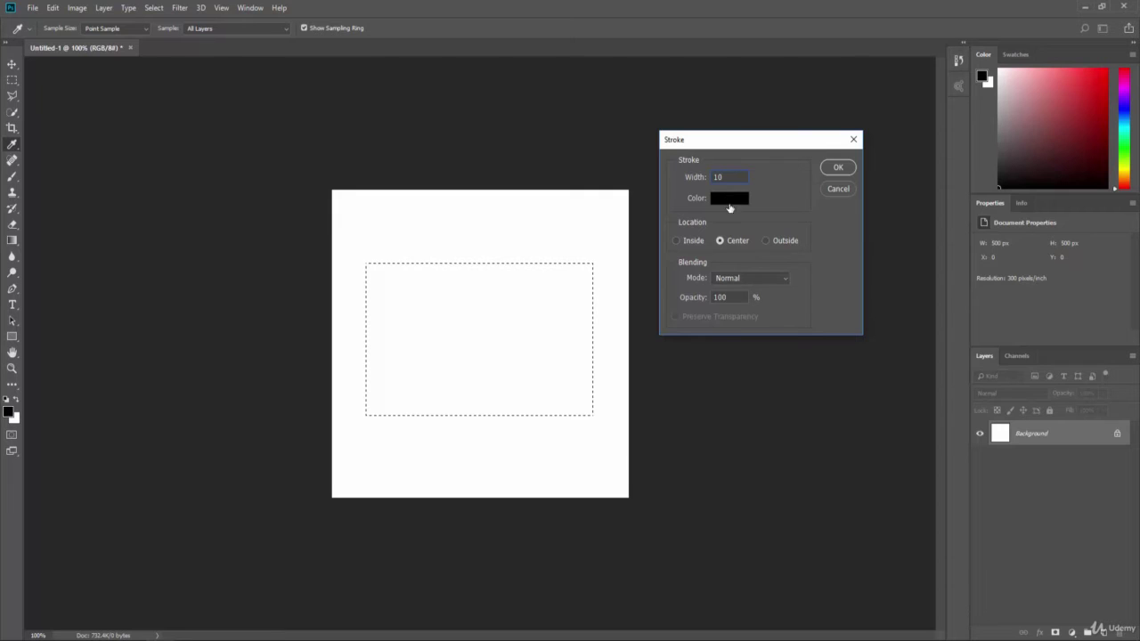
left_click(735, 204)
left_click(727, 271)
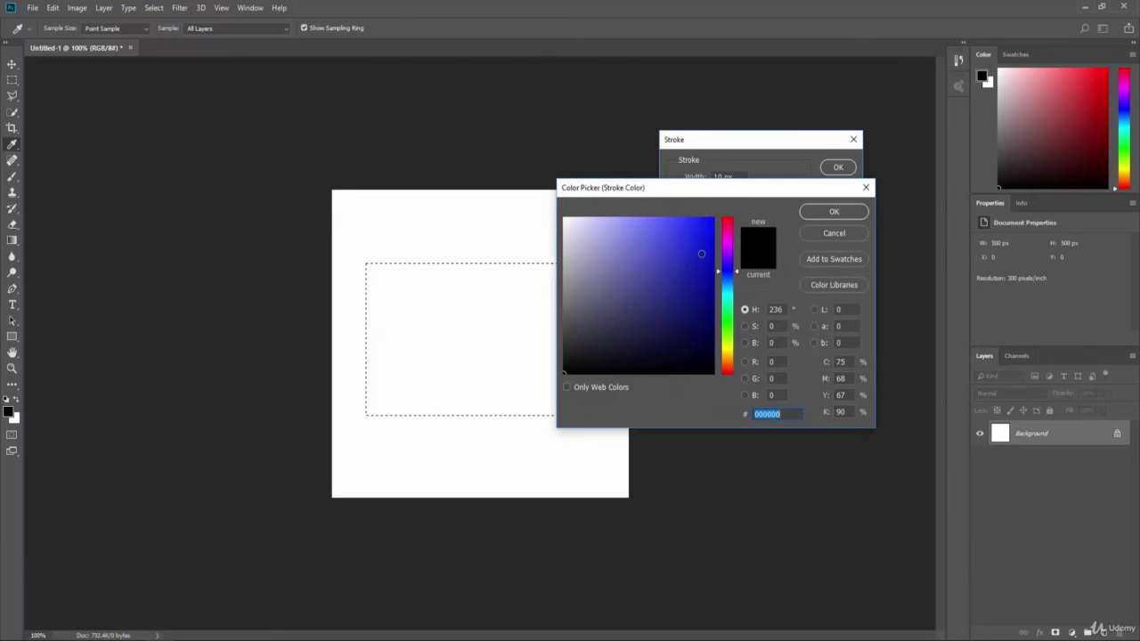
left_click(712, 218)
left_click(832, 213)
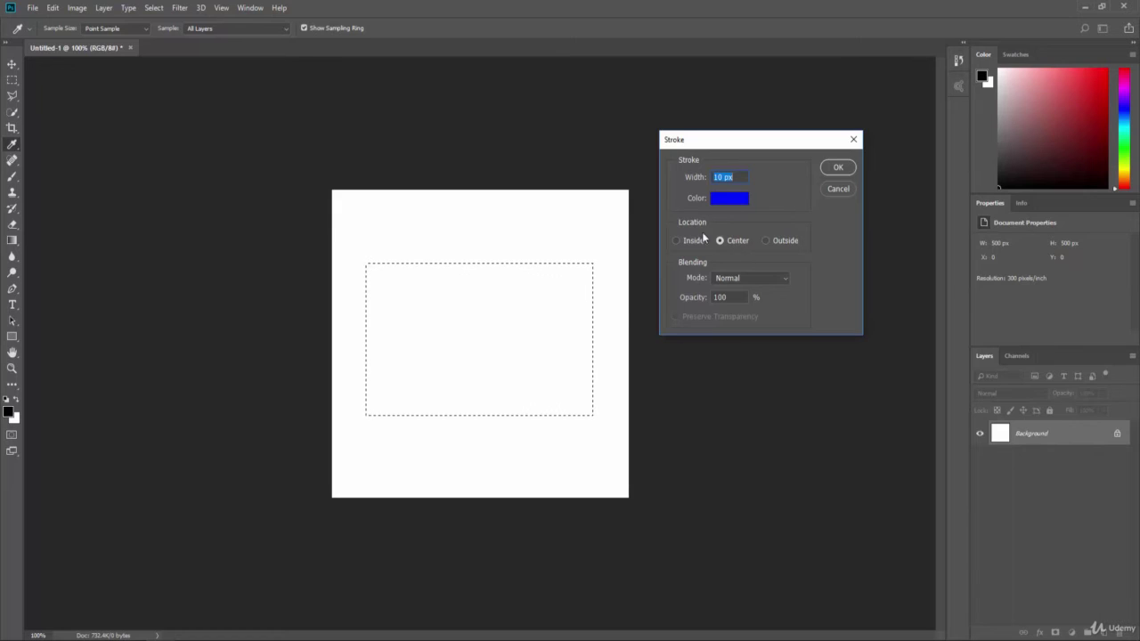
left_click(676, 240)
left_click(832, 169)
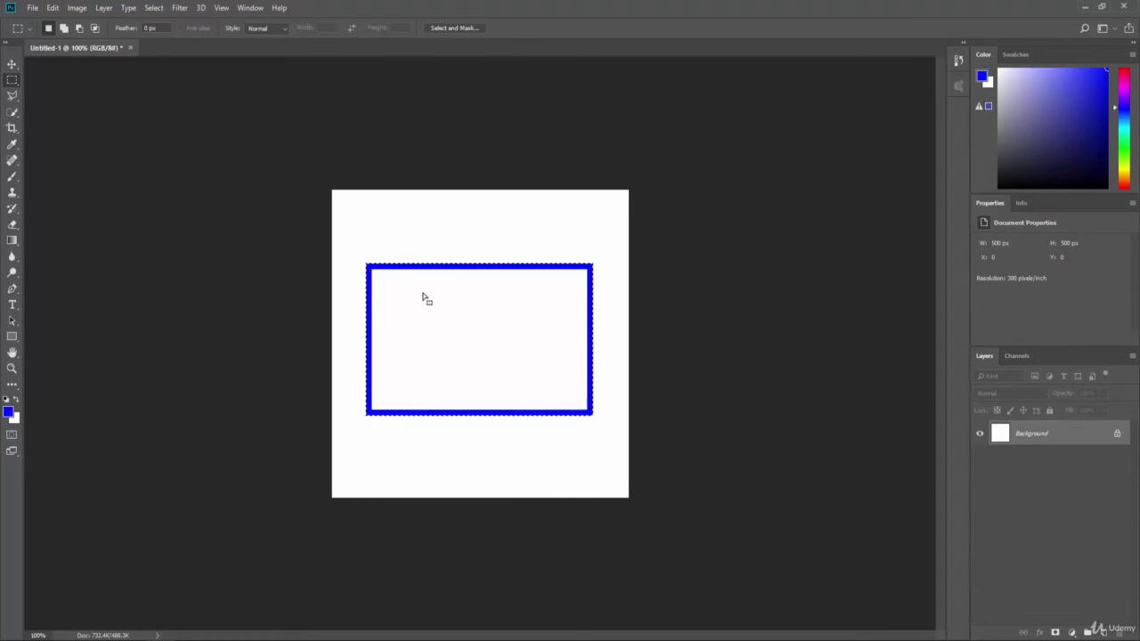
key("ctrl+alt+z")
- Apply the 10 px blue stroke outside the rectangular selection, and undo it
left_click(53, 7)
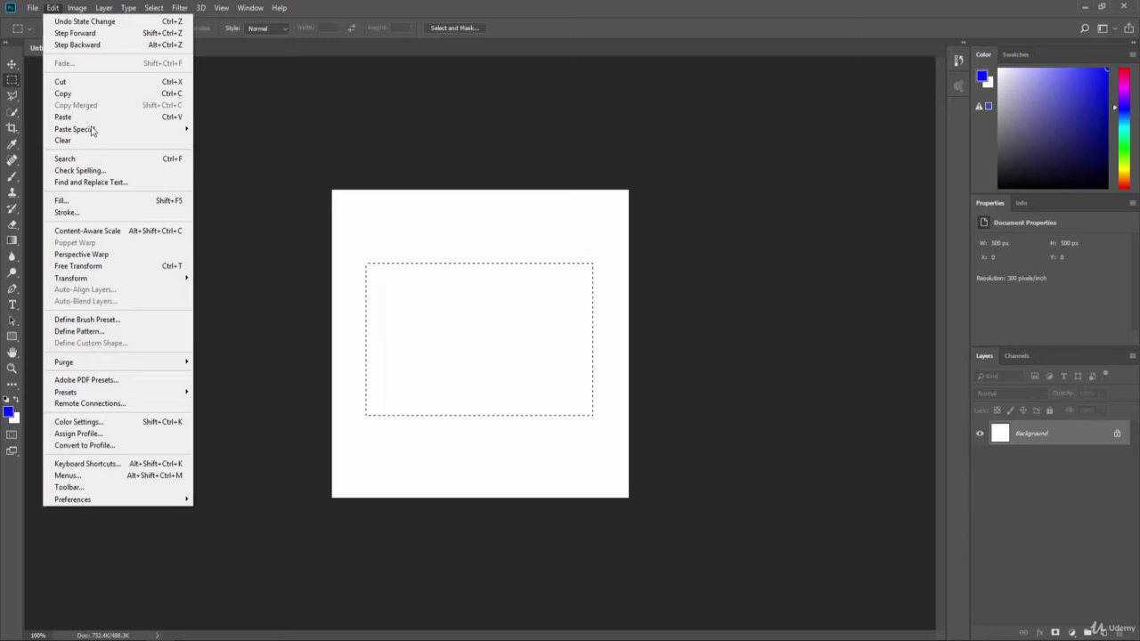
left_click(105, 212)
left_click(771, 242)
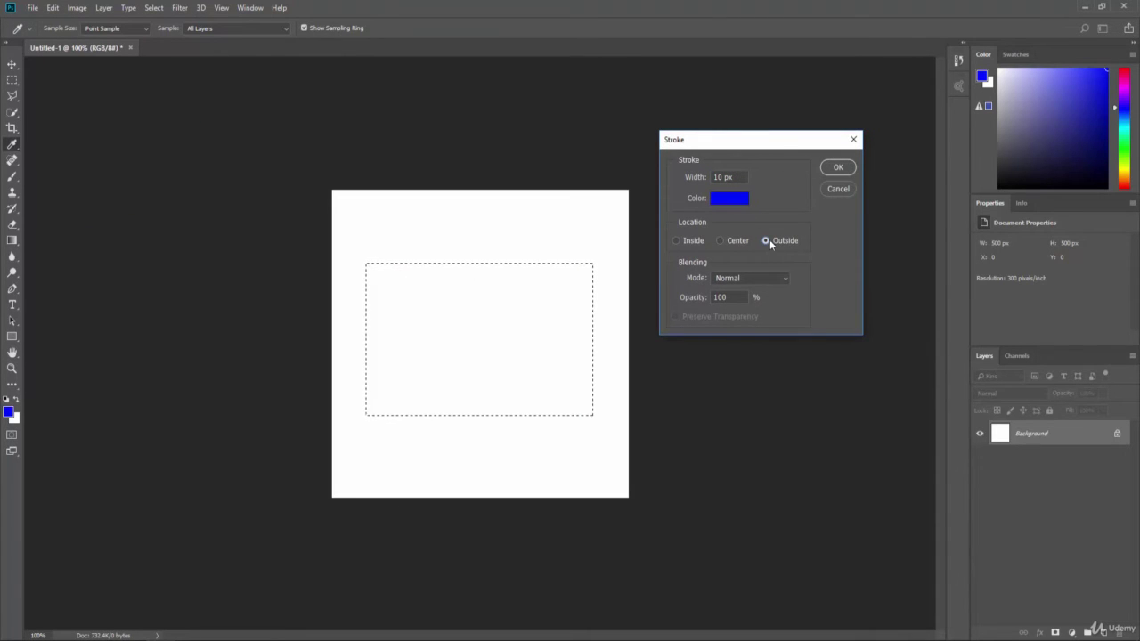
left_click(835, 169)
key("m")
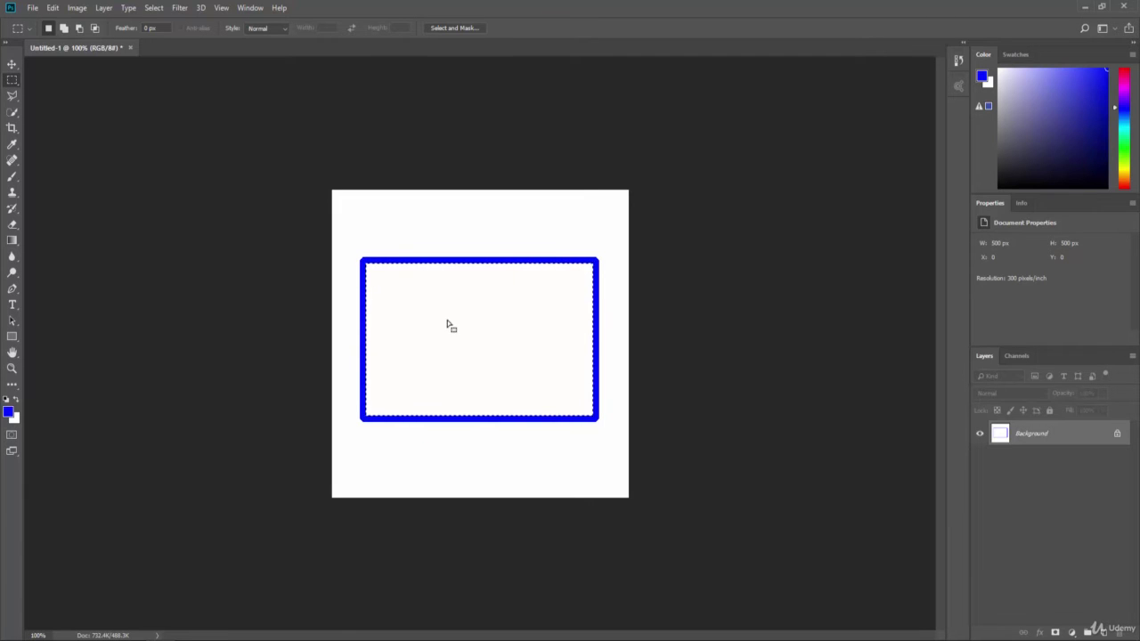
key("ctrl+z")
left_click(53, 7)
left_click(74, 212)
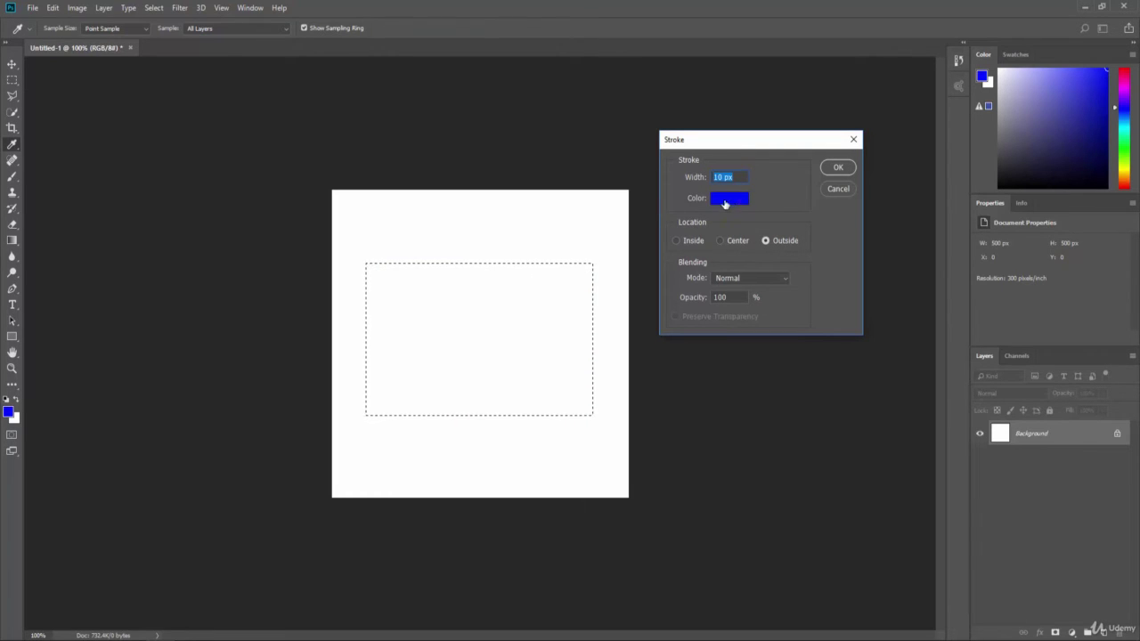
left_click(836, 188)
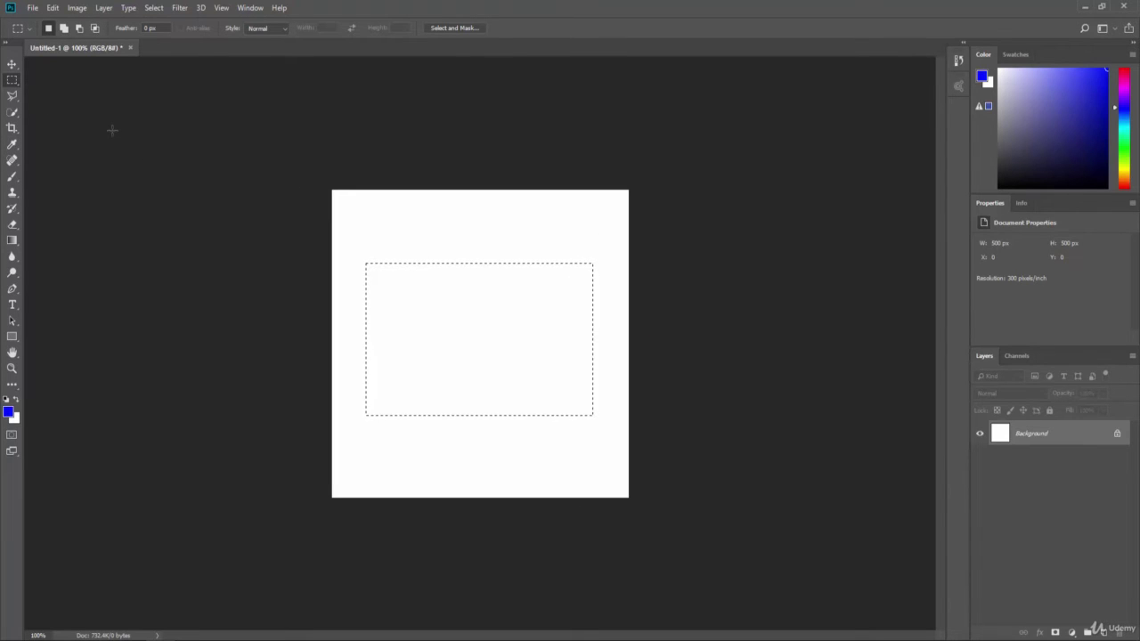
- Clear the rectangular selection and outline a closed, notched eight-sided polygon on the canvas with the Polygonal Lasso tool
key("ctrl+d")
left_click(14, 98)
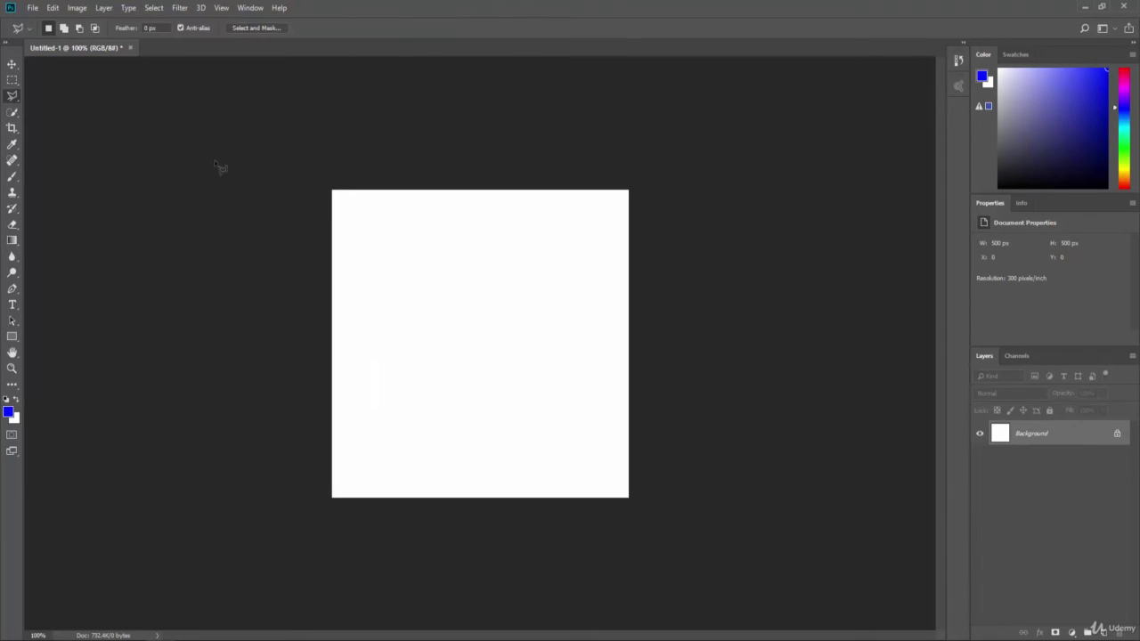
left_click(389, 272)
left_click(470, 237)
left_click(514, 337)
left_click(607, 336)
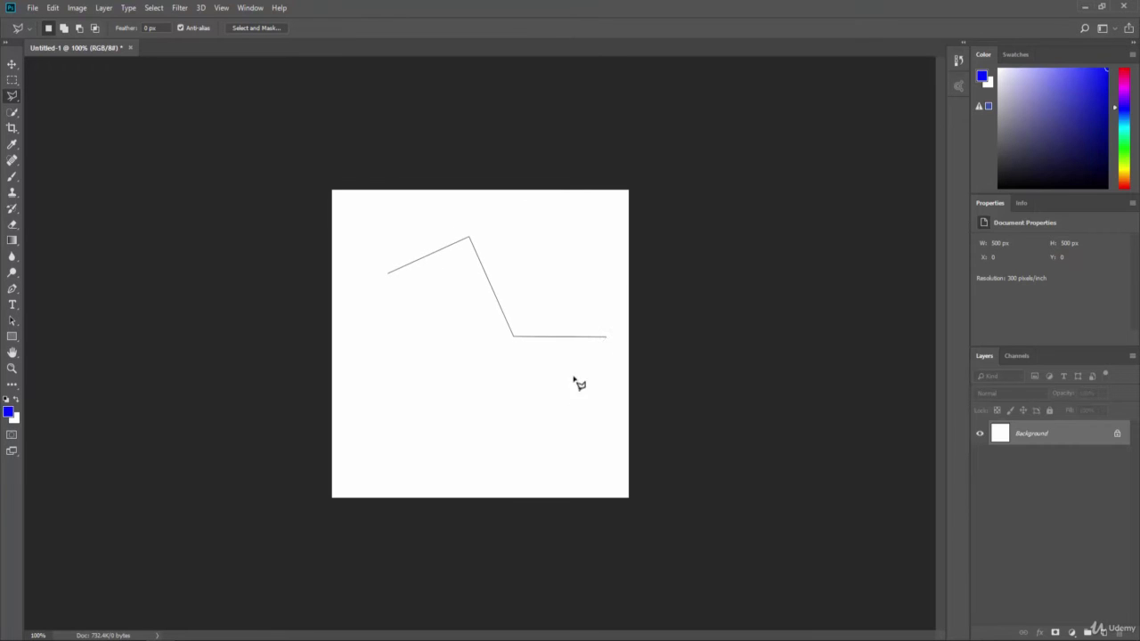
left_click(544, 409)
left_click(424, 453)
left_click(380, 370)
left_click(448, 339)
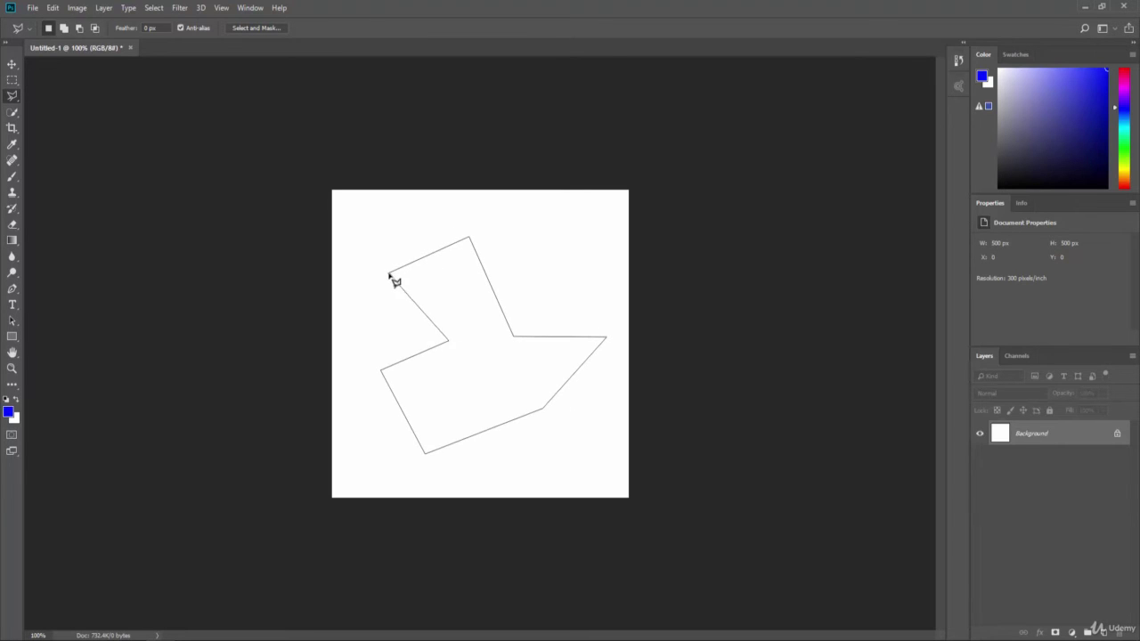
left_click(389, 273)
- Stroke the polygonal selection with a 5 px blue line at its centre, and undo it
left_click(54, 8)
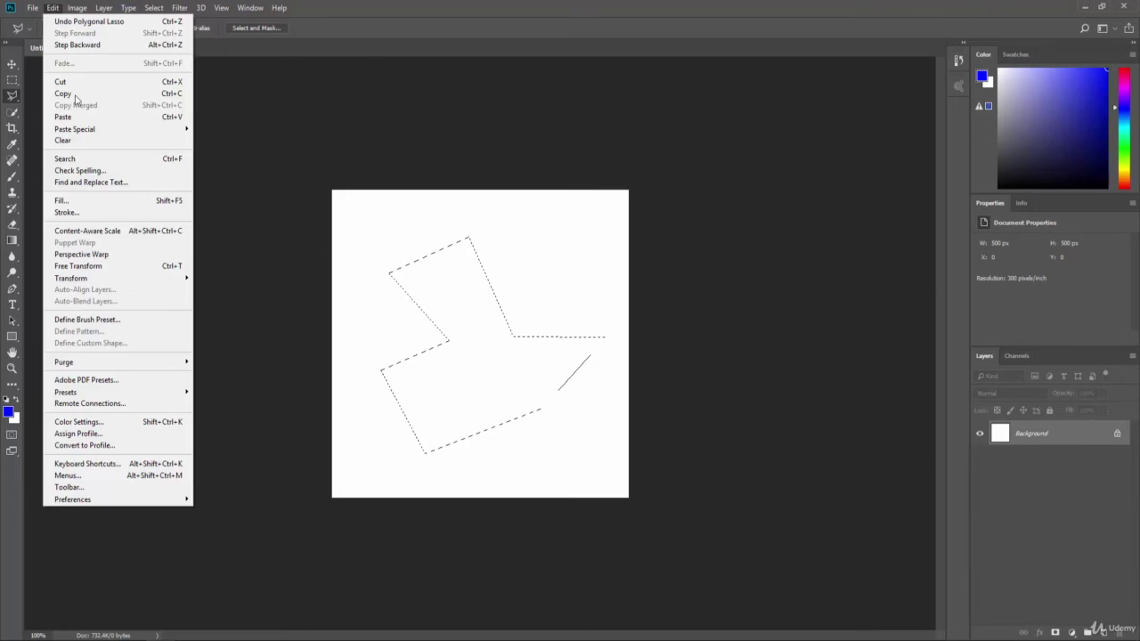
left_click(67, 212)
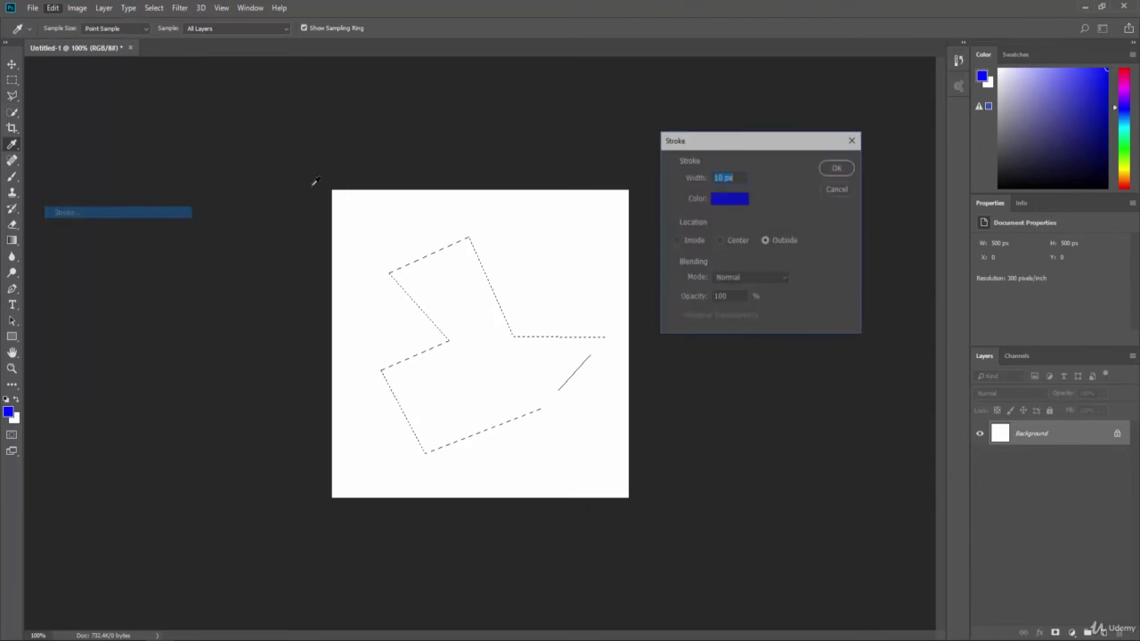
left_click(721, 242)
double_click(720, 179)
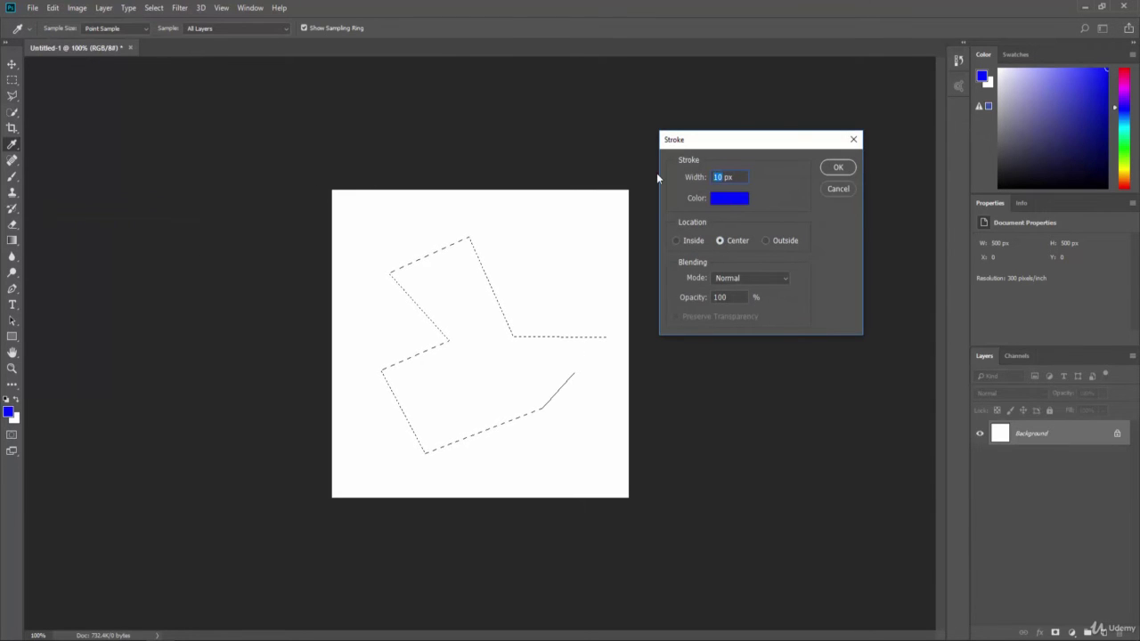
type("5")
left_click(839, 168)
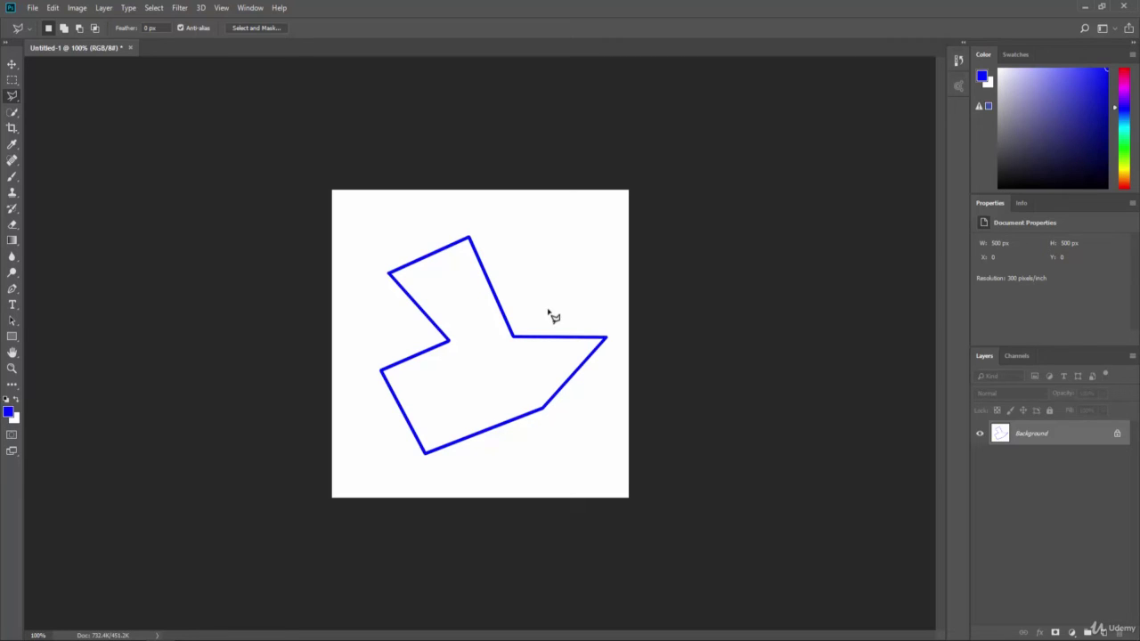
key("ctrl+z")
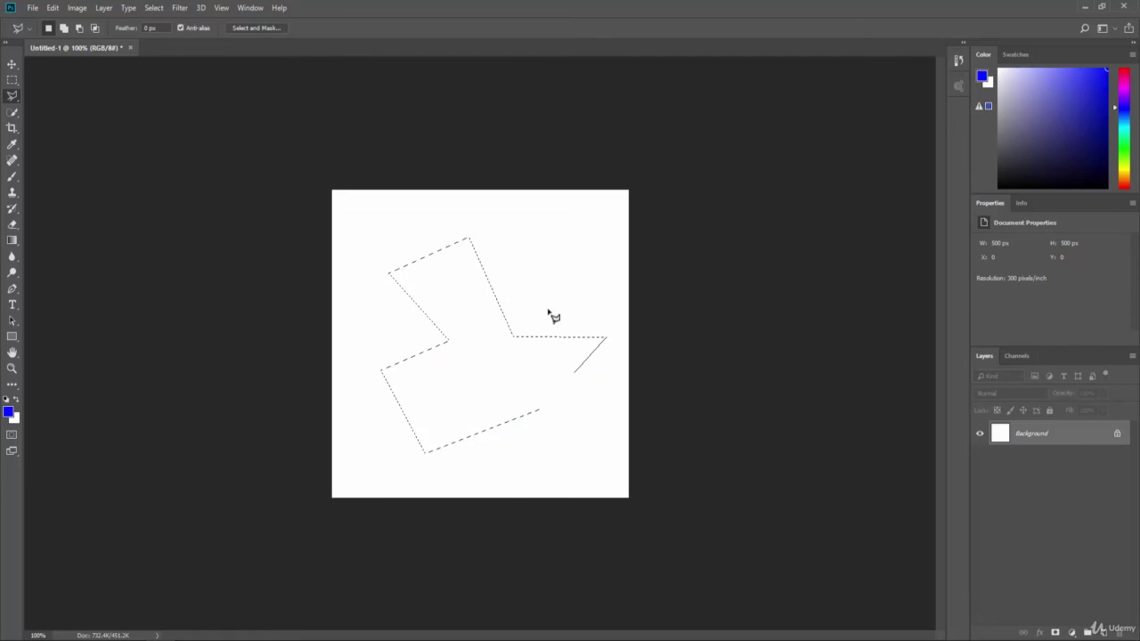
- Clear the polygonal selection and try a blue rectangle shape of about 351 × 261 px without a stroke
key("ctrl+d")
left_click(13, 339)
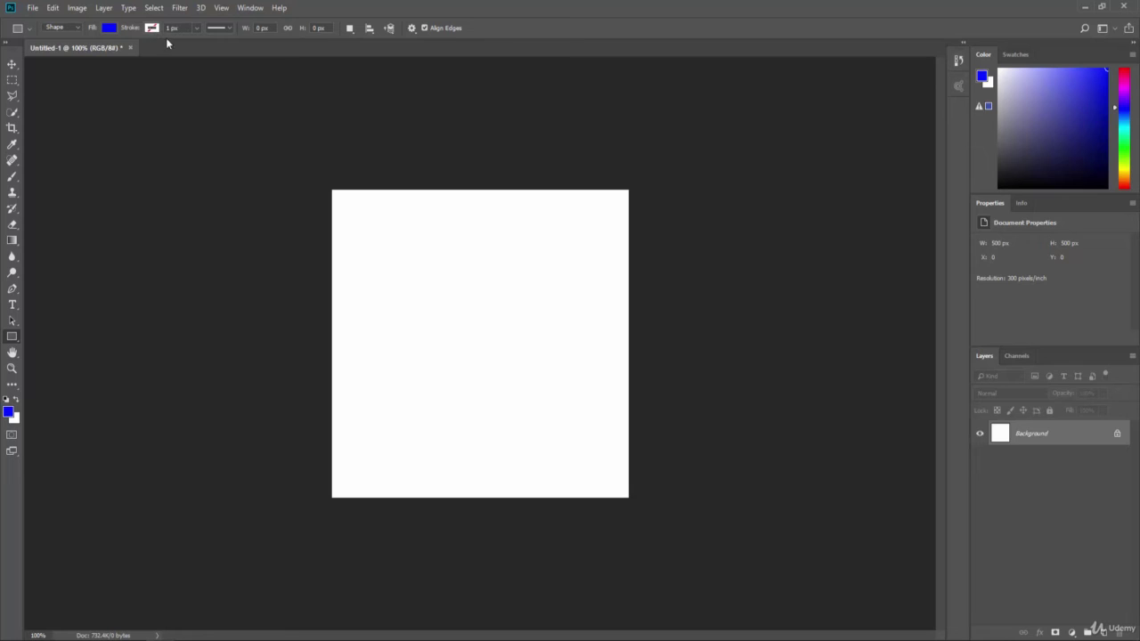
left_click_drag(382, 258, 590, 418)
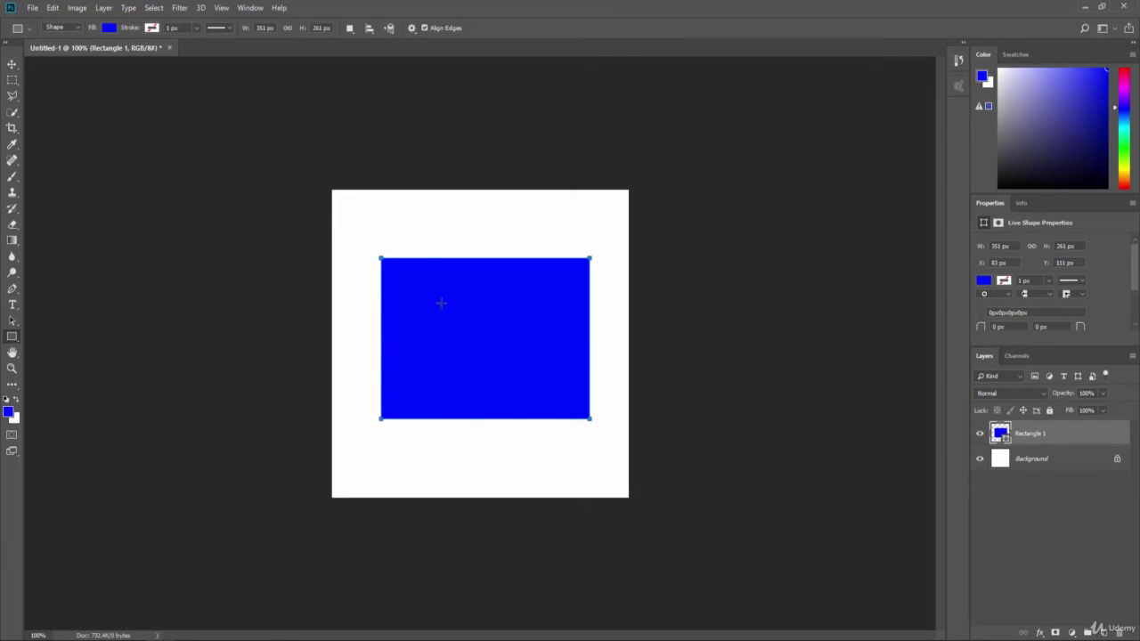
key("ctrl+z")
- Set the Rectangle tool's stroke to red, 10 px wide, and try it on a blue rectangle of about 329 × 231 px
left_click(155, 27)
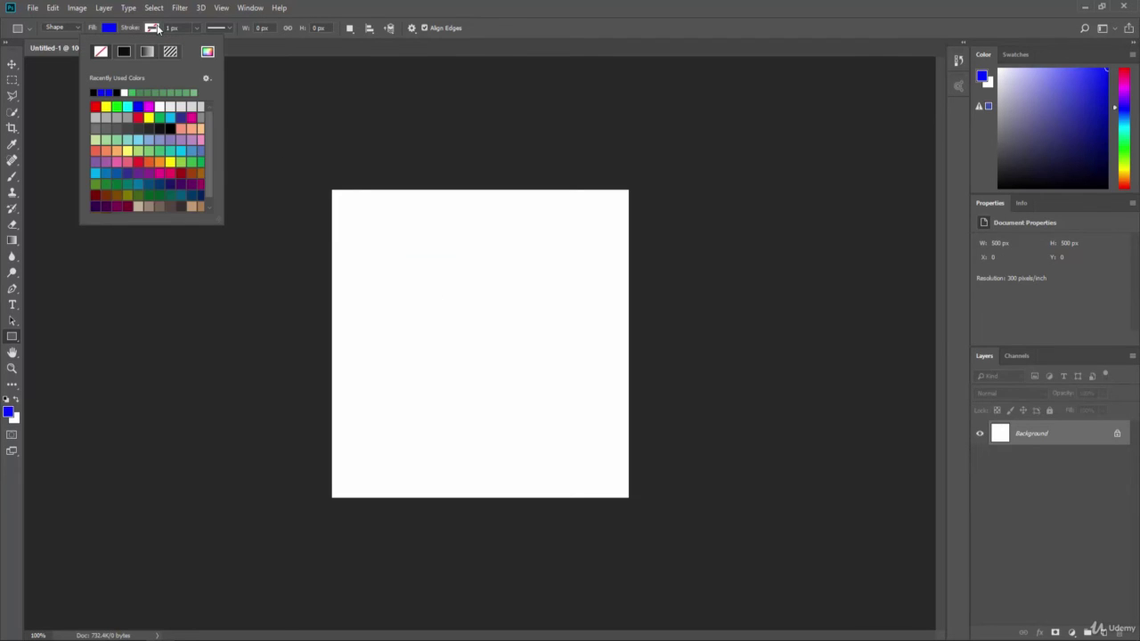
left_click(96, 106)
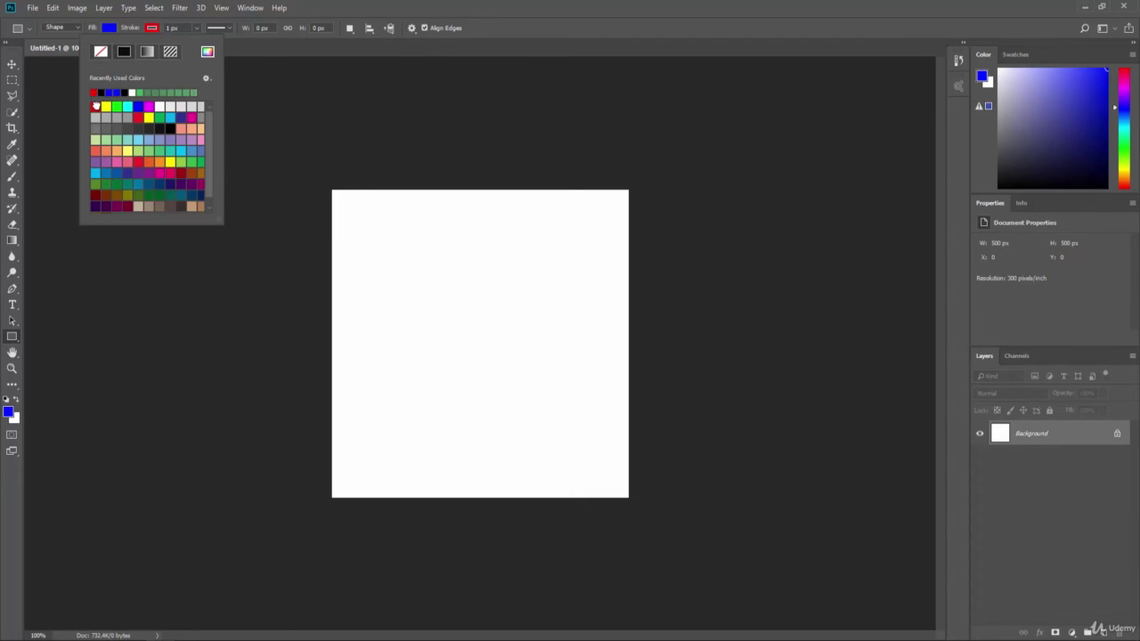
left_click(195, 30)
left_click(197, 27)
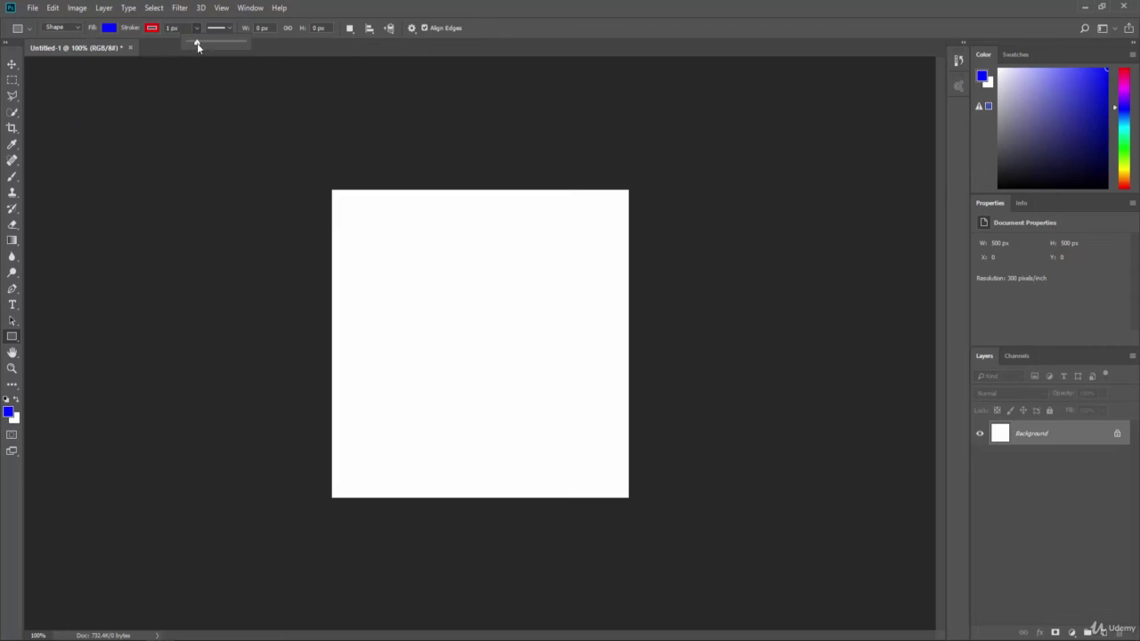
left_click_drag(198, 43, 200, 43)
left_click(183, 28)
left_click(183, 29)
type("10px")
mouse_move(380, 277)
left_mouse_down()
mouse_move(555, 366)
mouse_move(576, 418)
left_mouse_up()
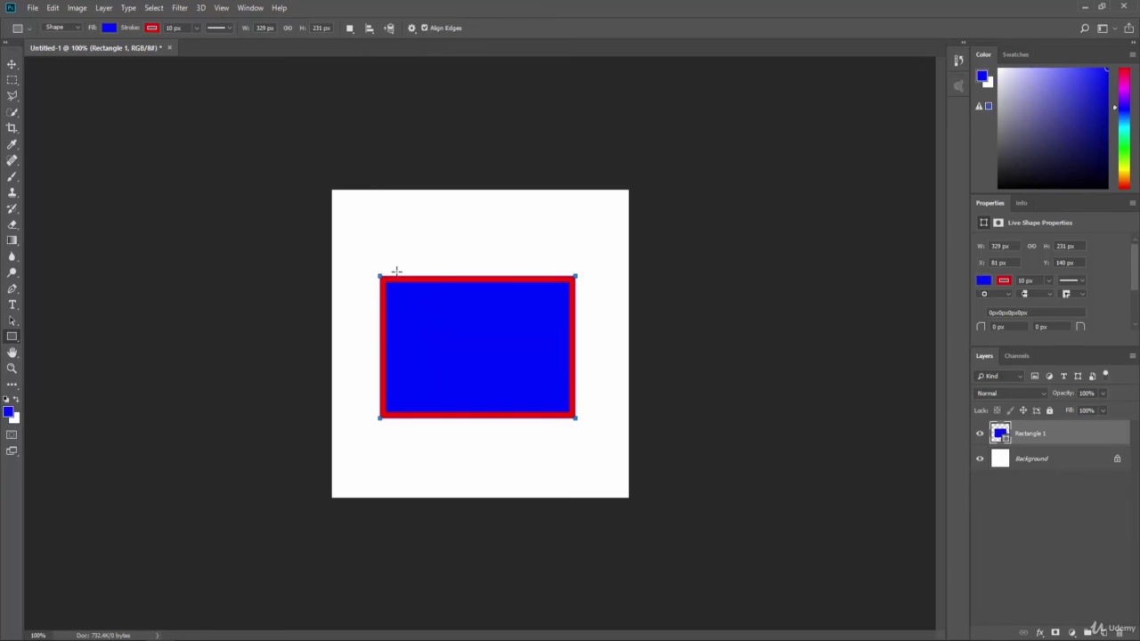
key("ctrl+e")
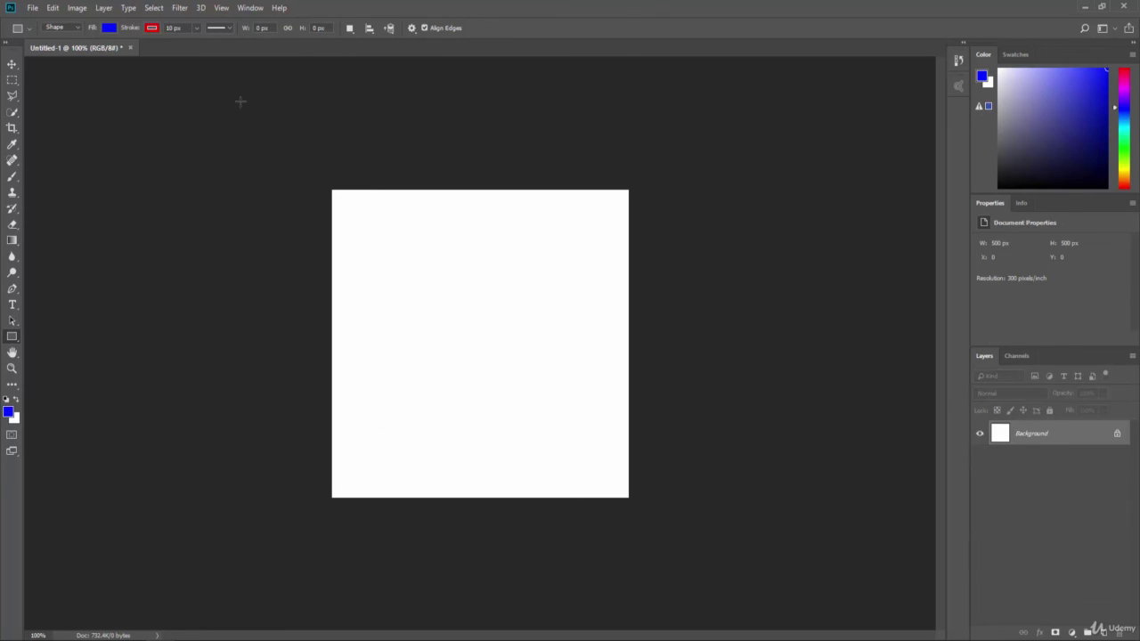
- Change the corner style in the Rectangle tool's stroke options
left_click(228, 31)
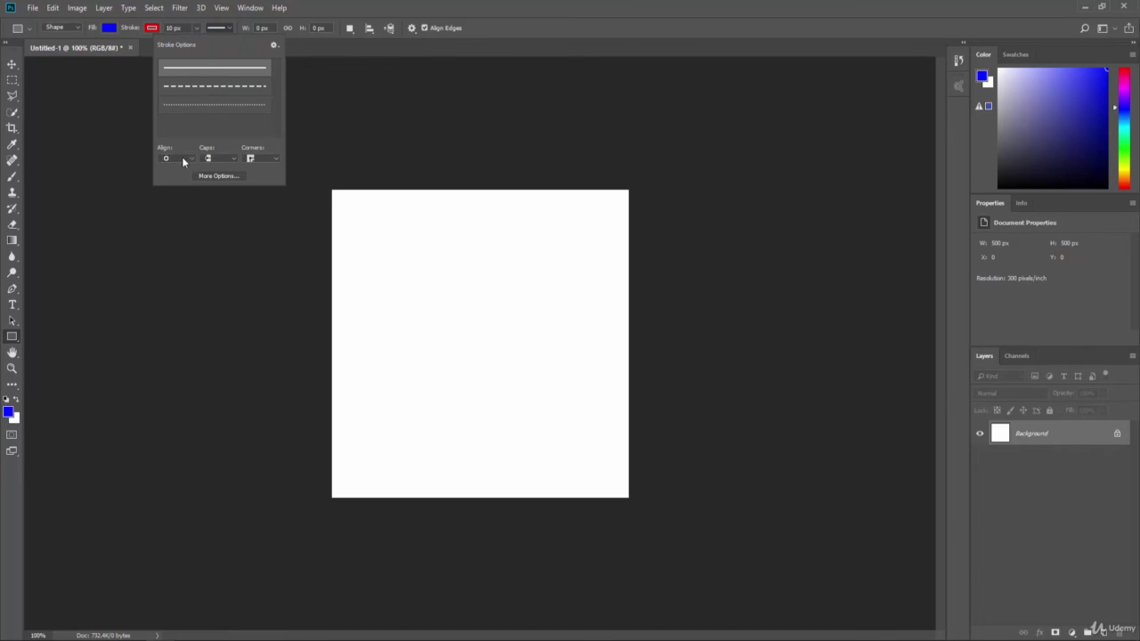
left_click(253, 169)
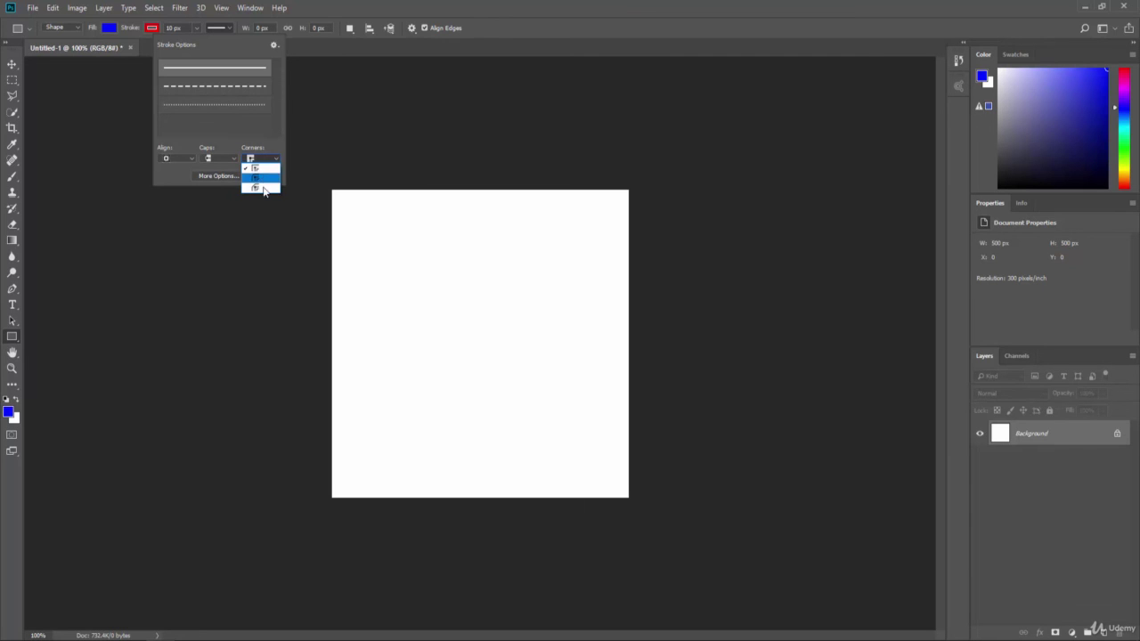
left_click(262, 185)
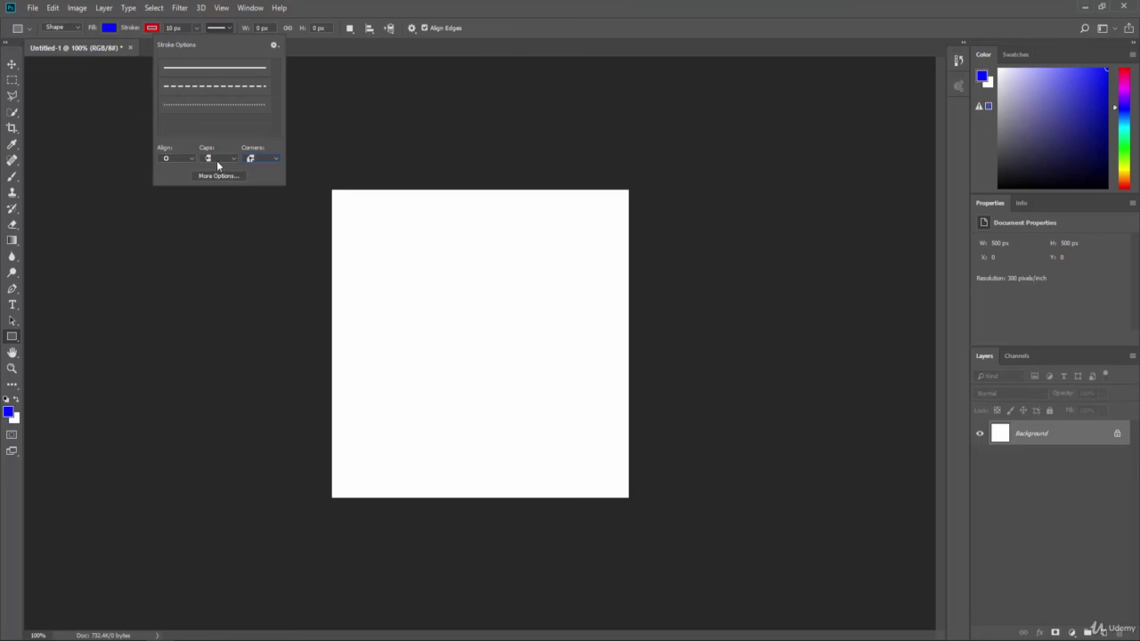
- Set the Rectangle tool's stroke to the dashed line style and draw a blue rectangle of about 282 × 251 px
left_click(218, 86)
left_click(300, 7)
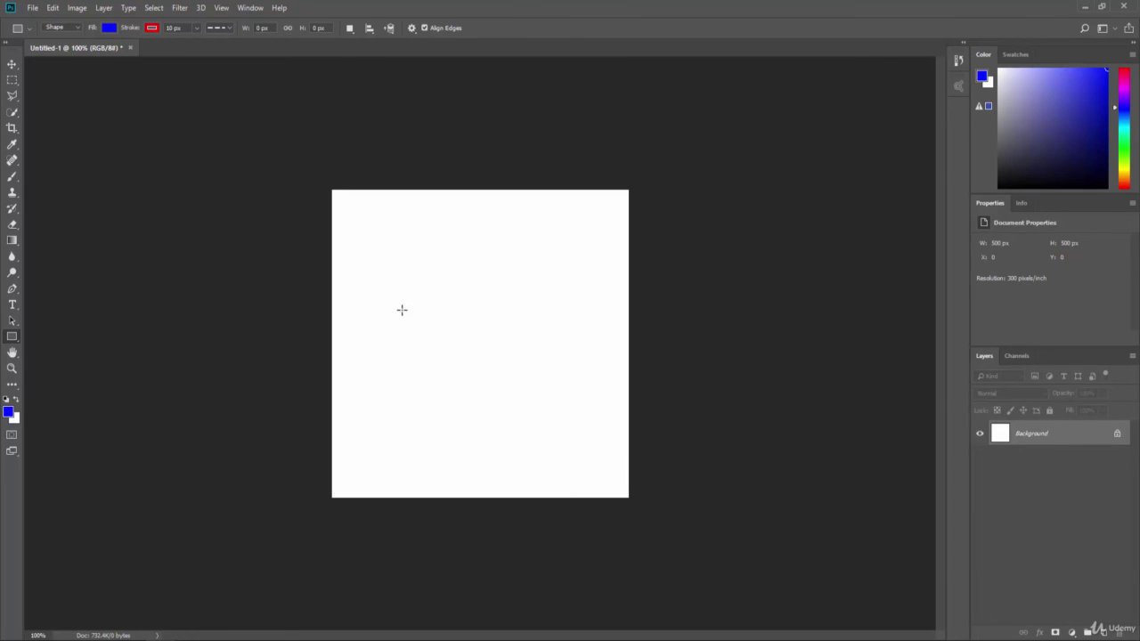
left_click_drag(382, 268, 548, 419)
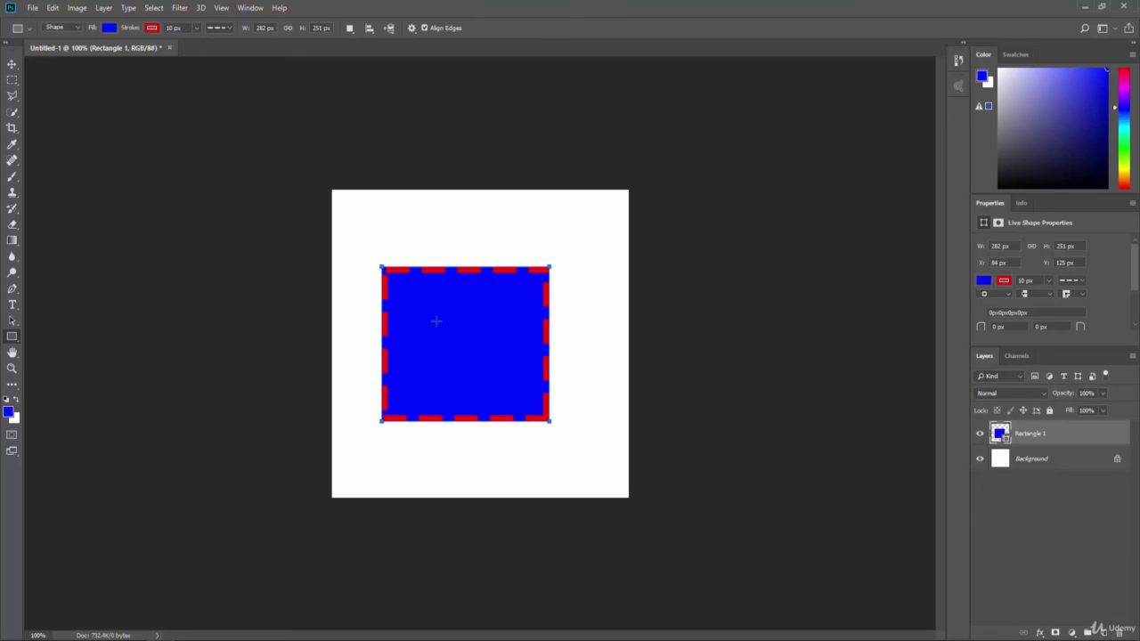
- Switch to the Polygon tool and delete the dashed-stroke rectangle from the canvas
right_click(11, 339)
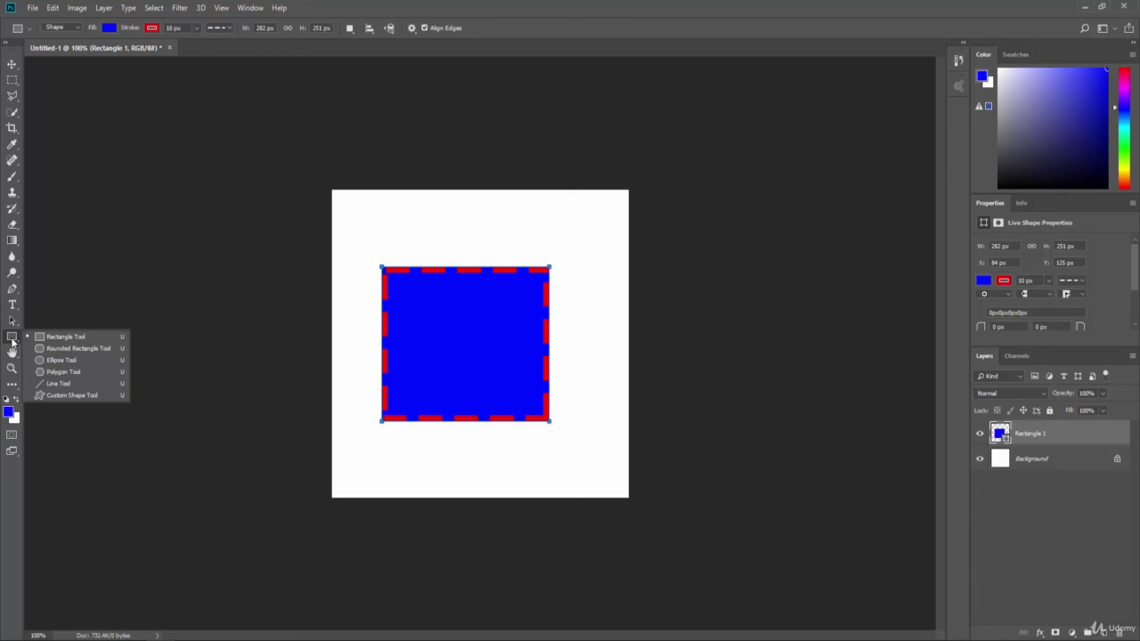
left_click(60, 371)
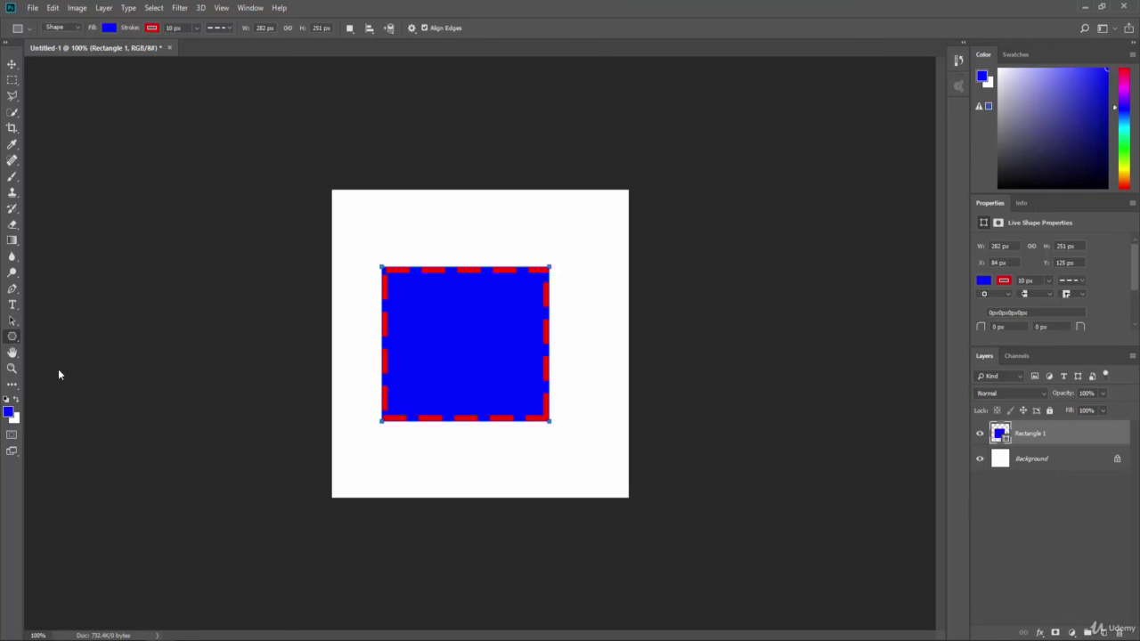
key("Delete")
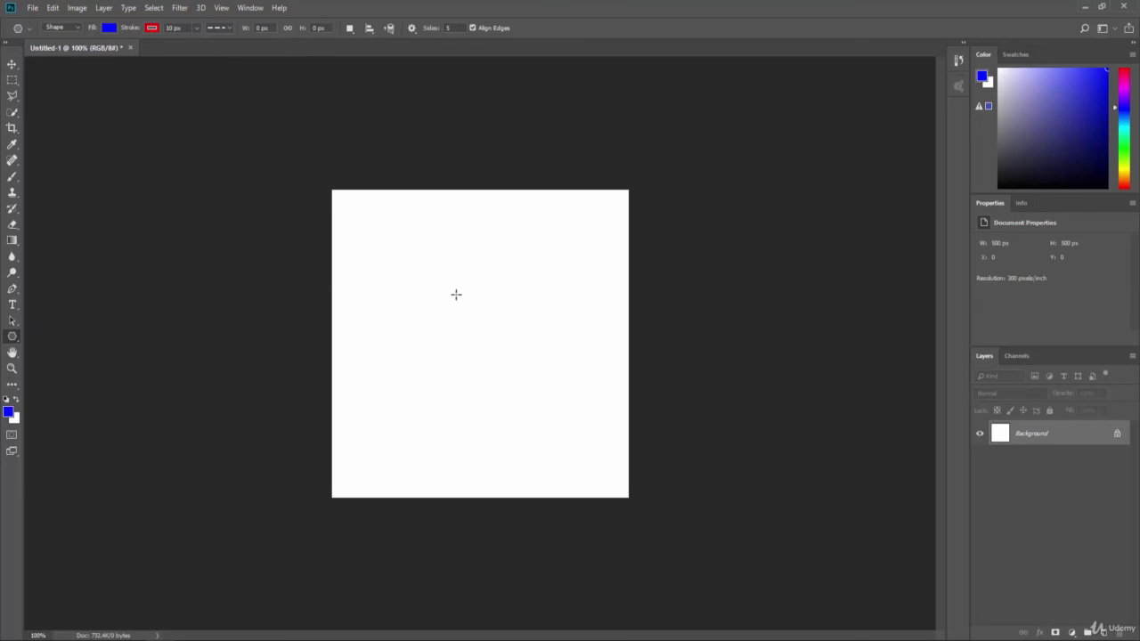
- Create a 100 × 100 px polygon with 5 sides, without smooth corners or star, near the canvas centre, and undo it
left_click(469, 326)
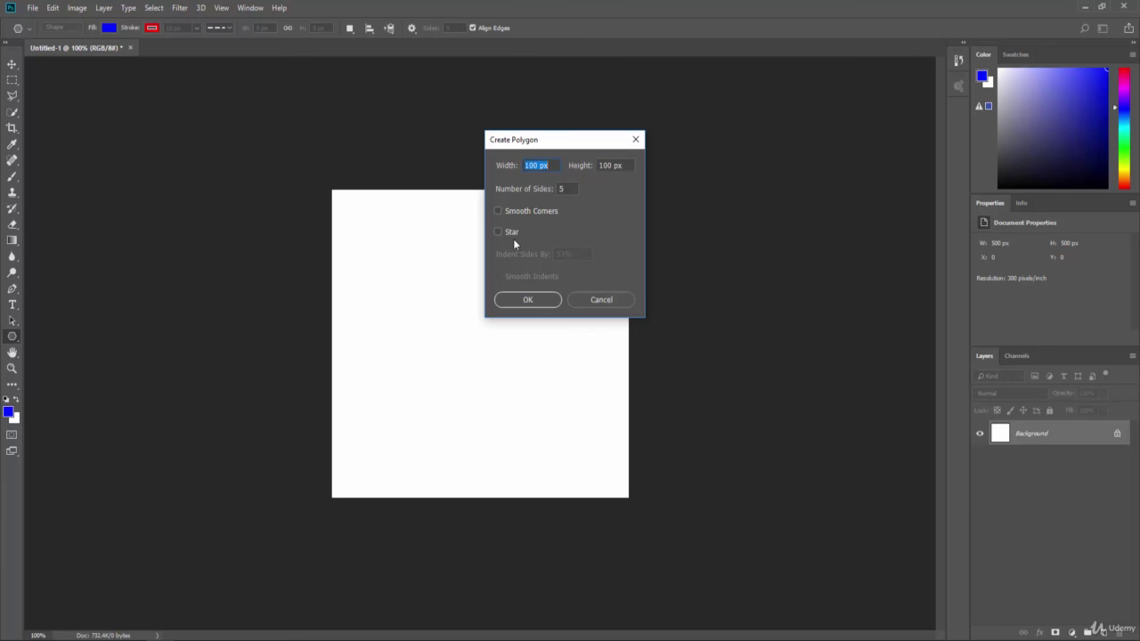
left_click(542, 301)
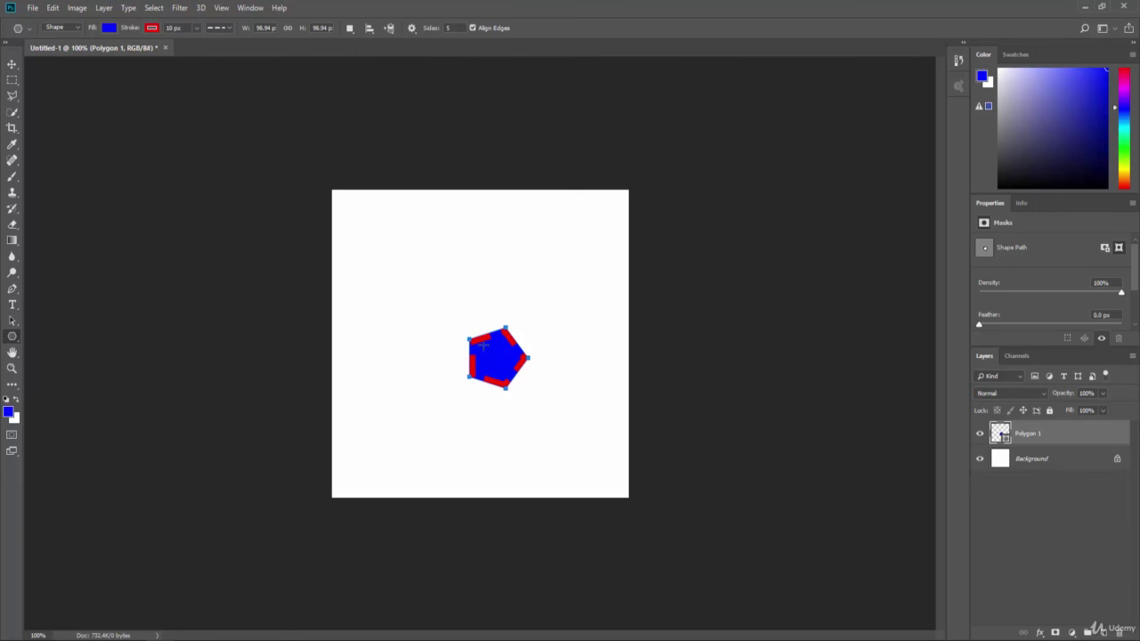
key("ctrl+z")
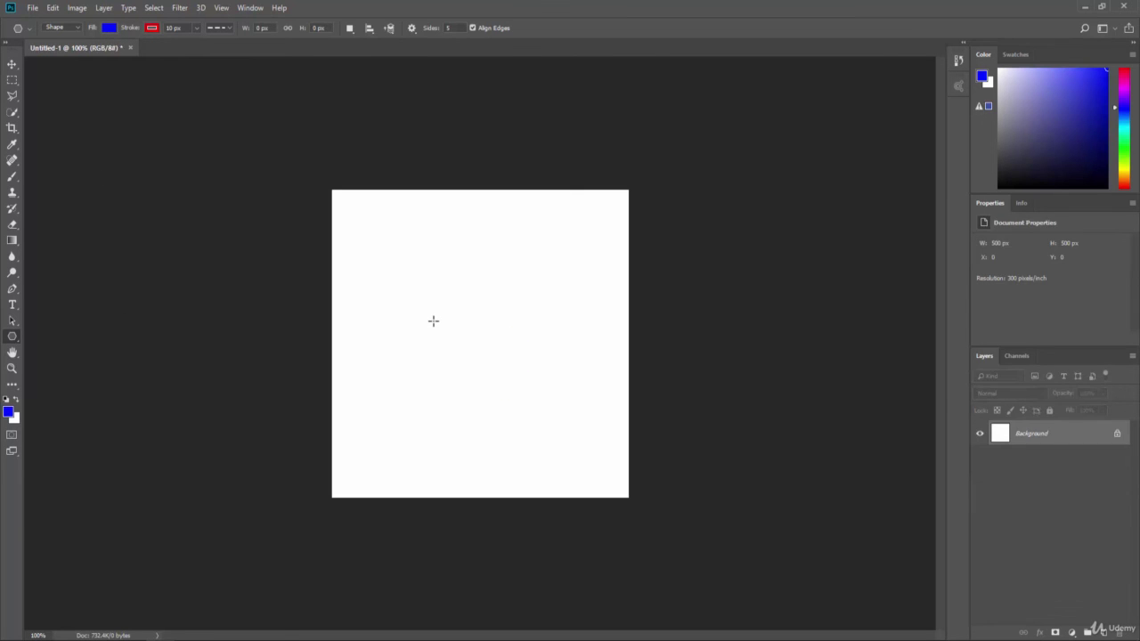